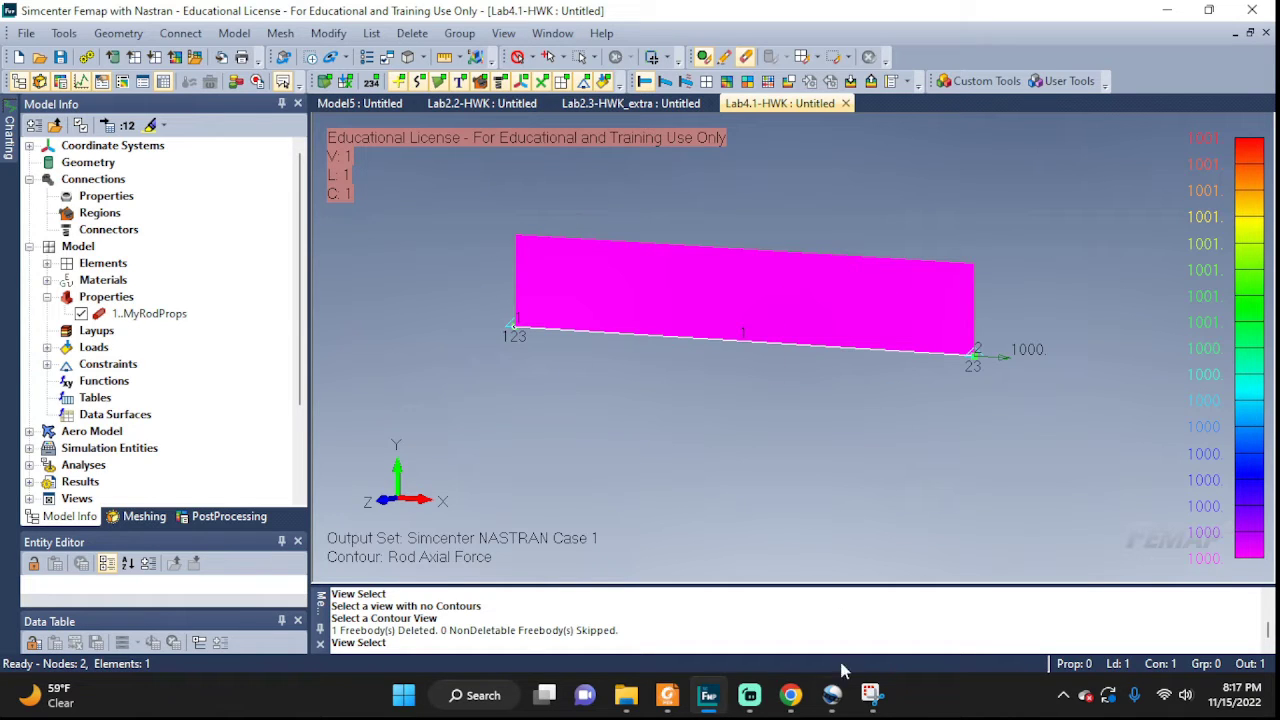
- Bring up the saved Snipping Tool sketch of the 2 m rod with its 1 kN axial load
click(870, 694)
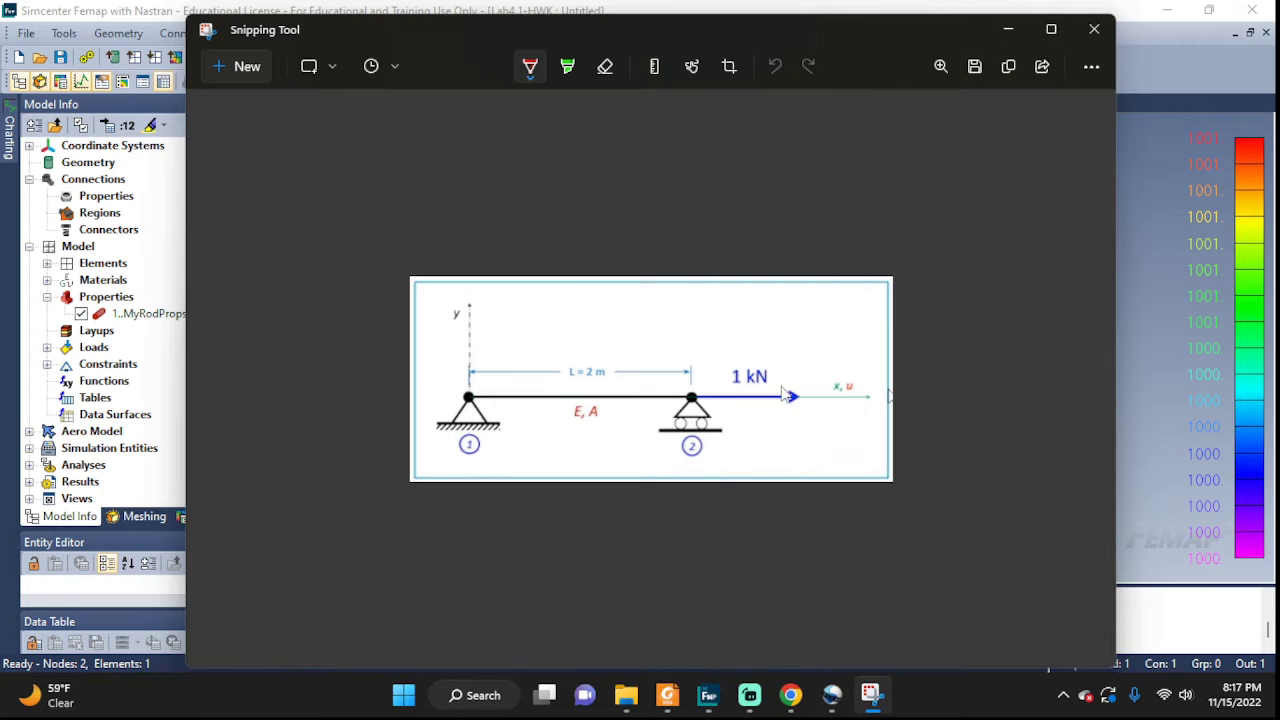
- Minimize the sketch and rotate the Lab4.1-HWK rod back to a front view
click(1008, 29)
middle_drag(1011, 306, 1015, 339)
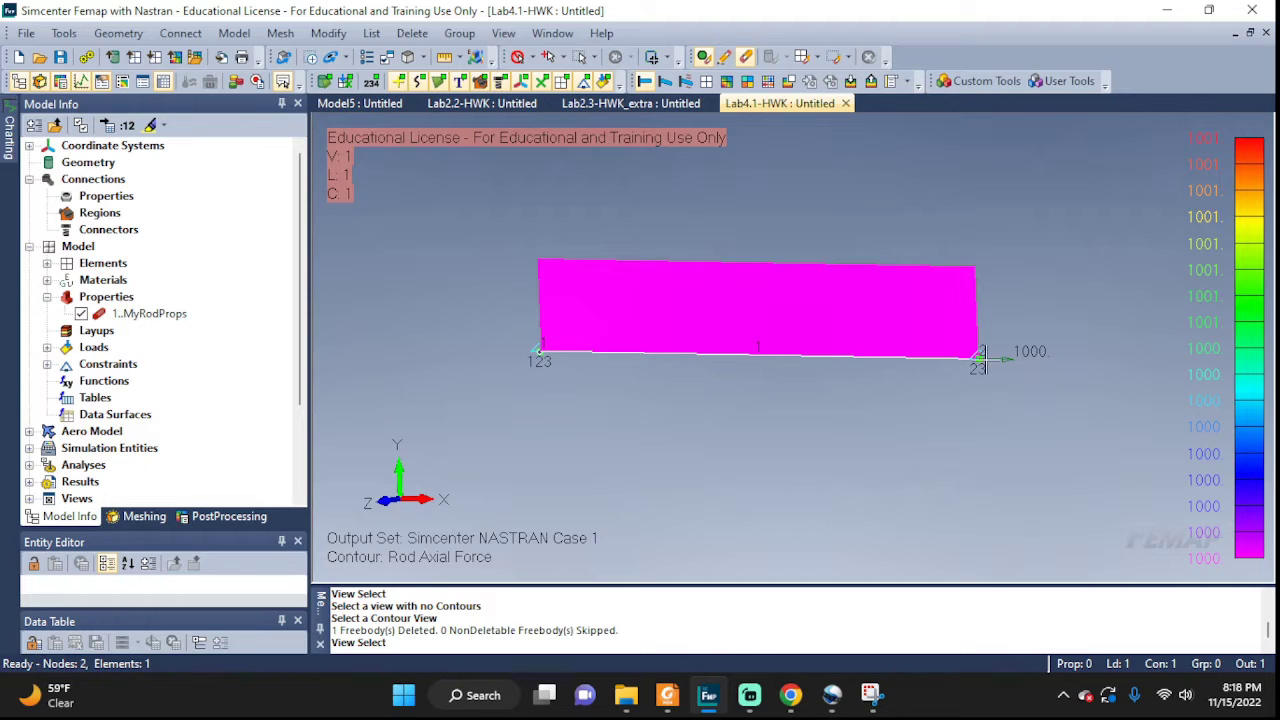
scroll(985, 360, up, 2)
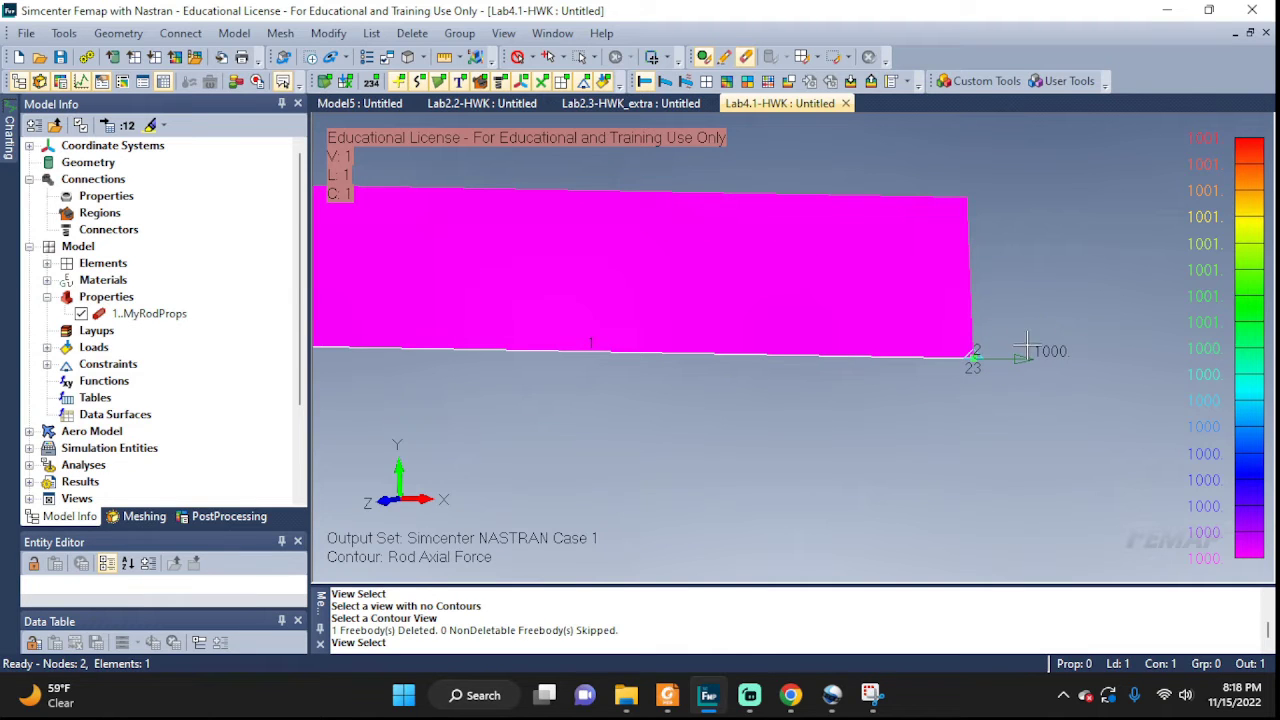
scroll(508, 356, up, 3)
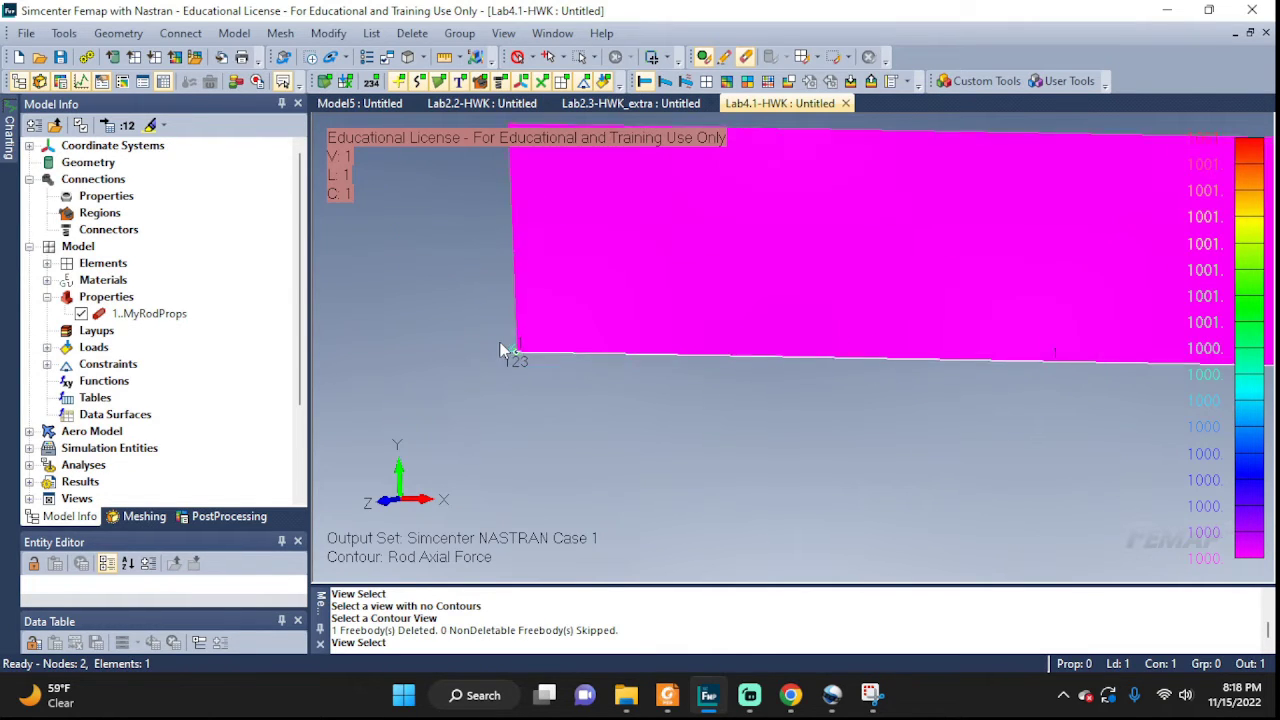
scroll(503, 352, down, 3)
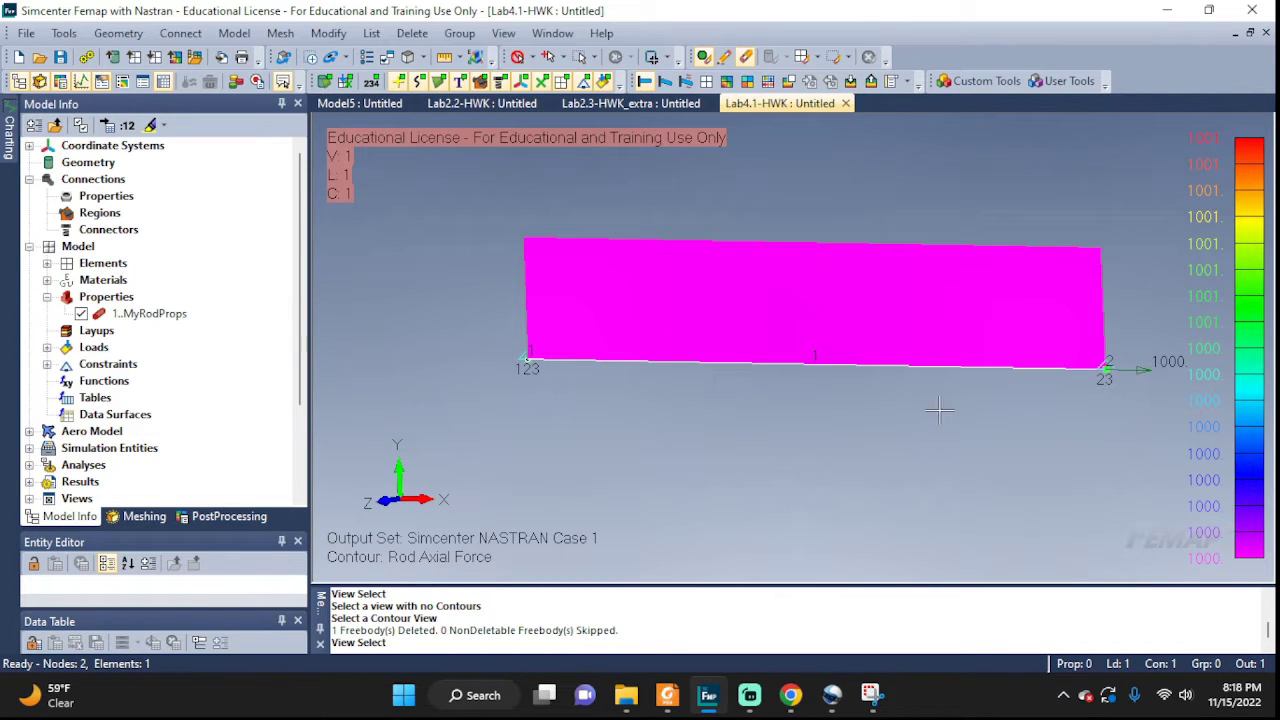
middle_drag(942, 389, 917, 390)
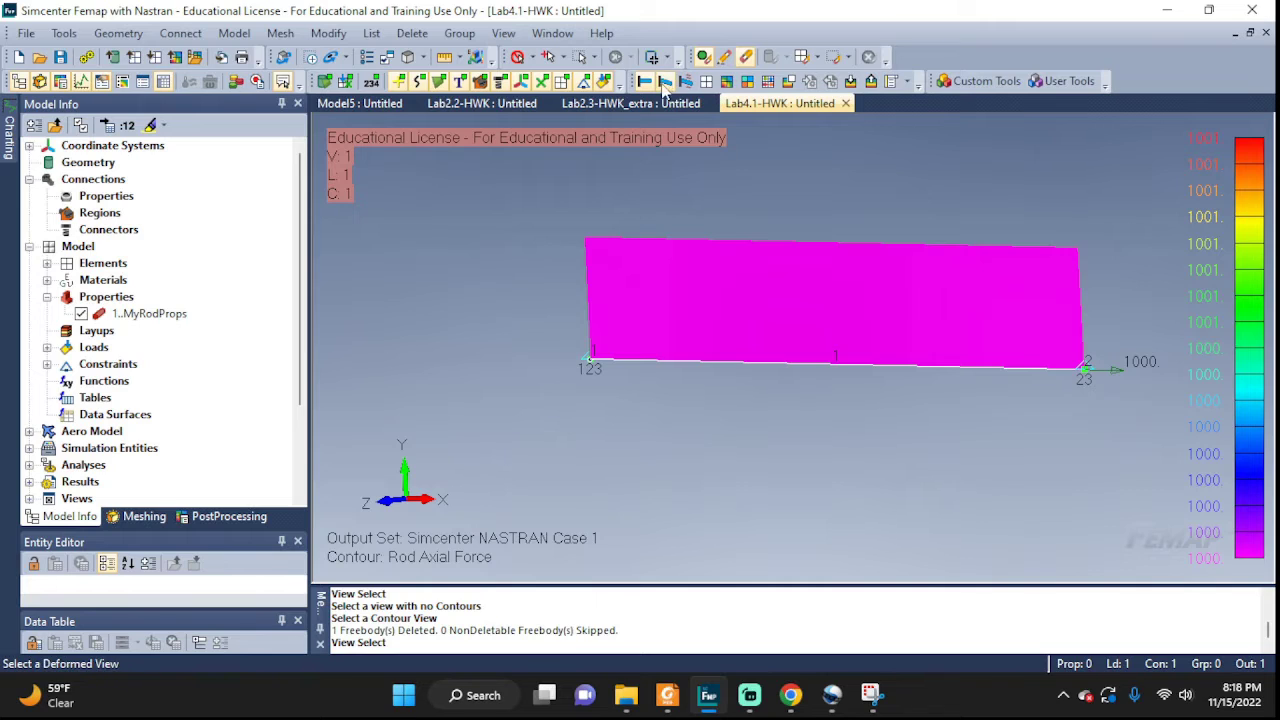
- Redisplay Rod Axial Force as an elemental contour along the rod line, shifted left in view
click(709, 83)
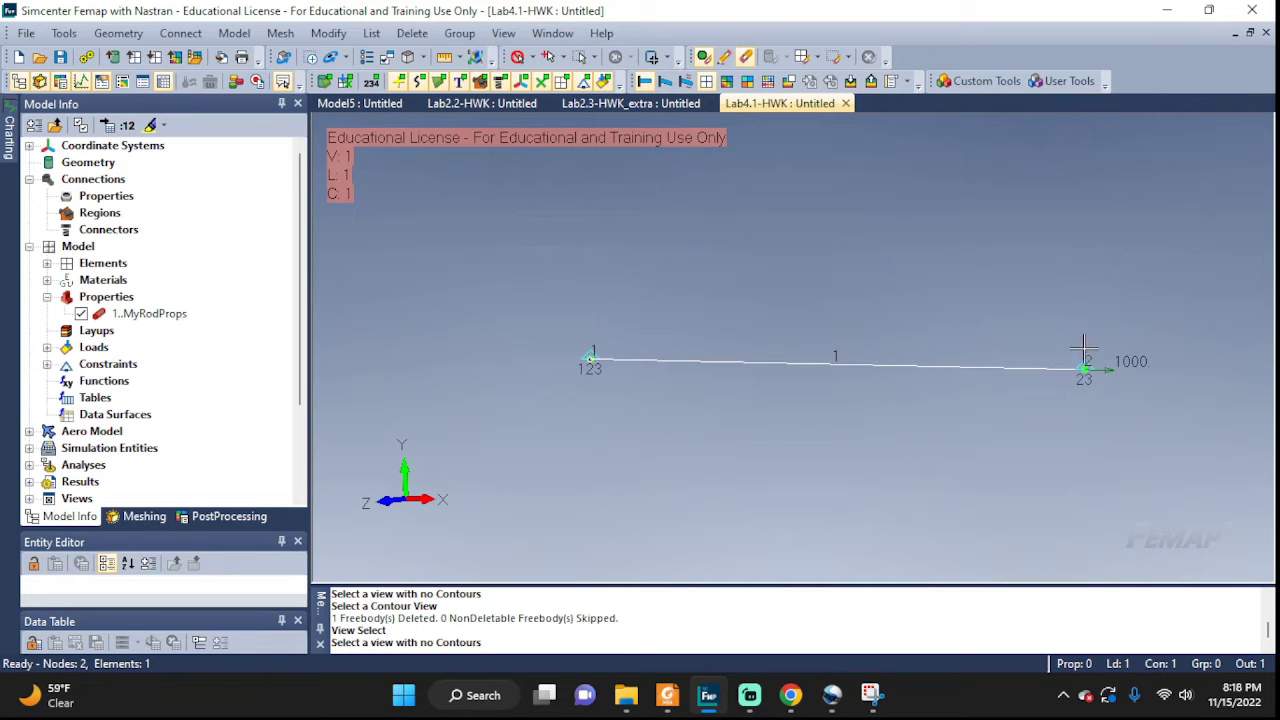
middle_drag(1086, 349, 1069, 385)
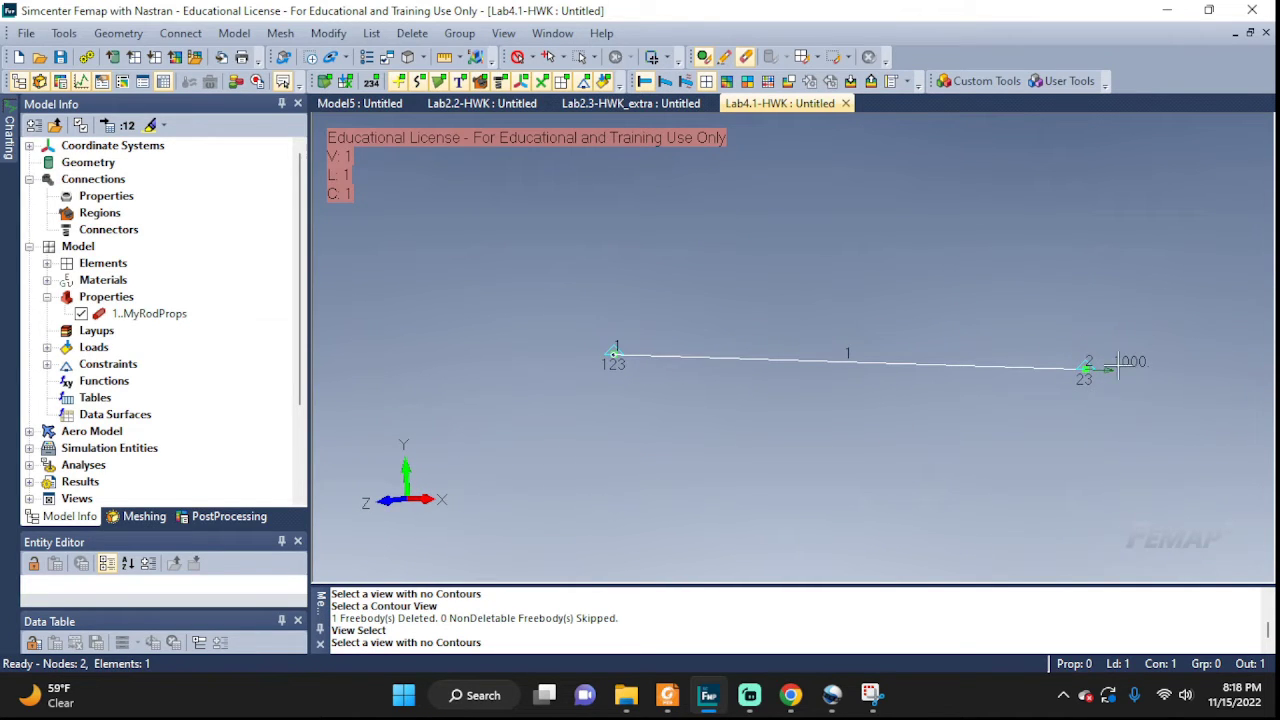
click(728, 83)
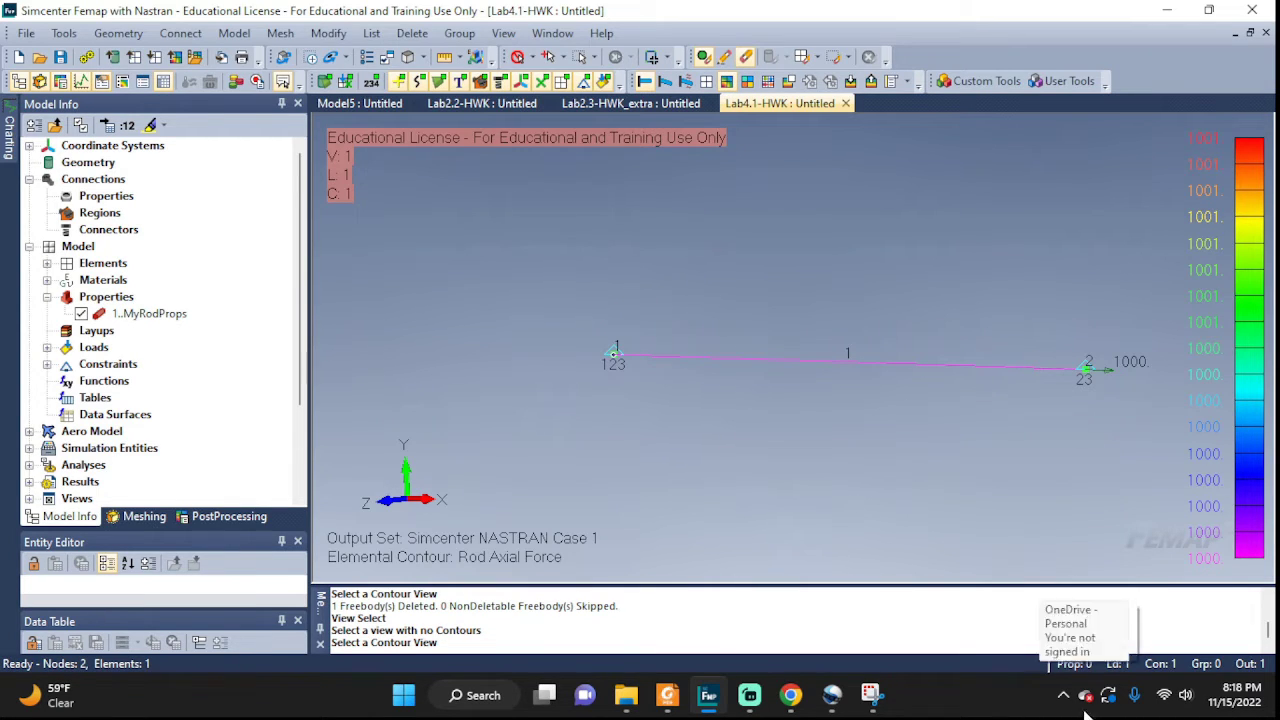
middle_drag(1086, 443, 928, 443)
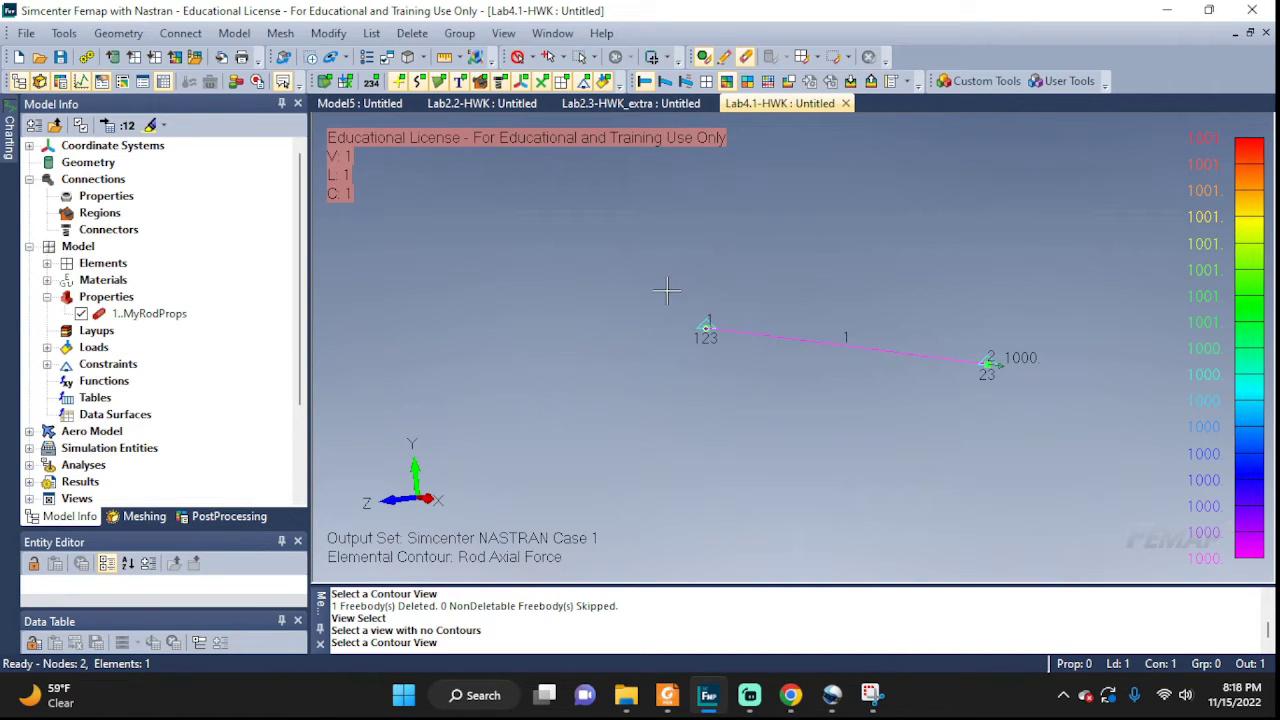
- Add a new freebody titled 'My FBD' from the PostProcessing tools
click(212, 516)
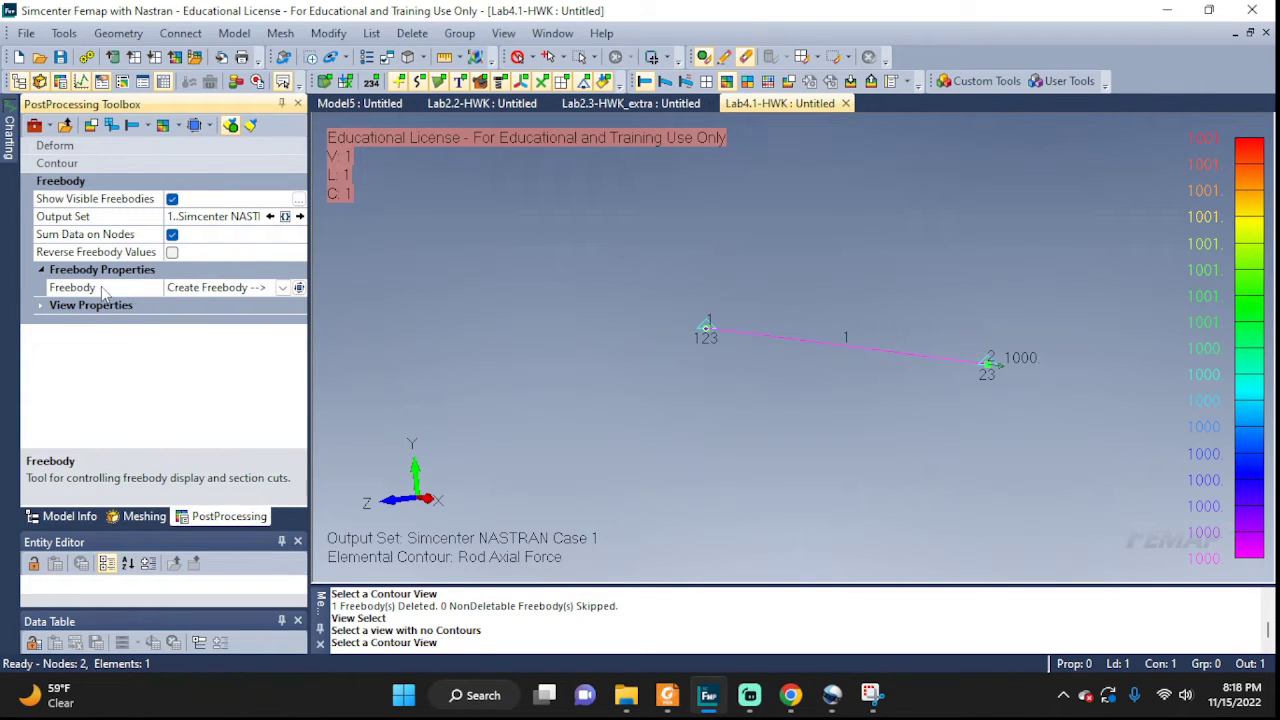
click(298, 288)
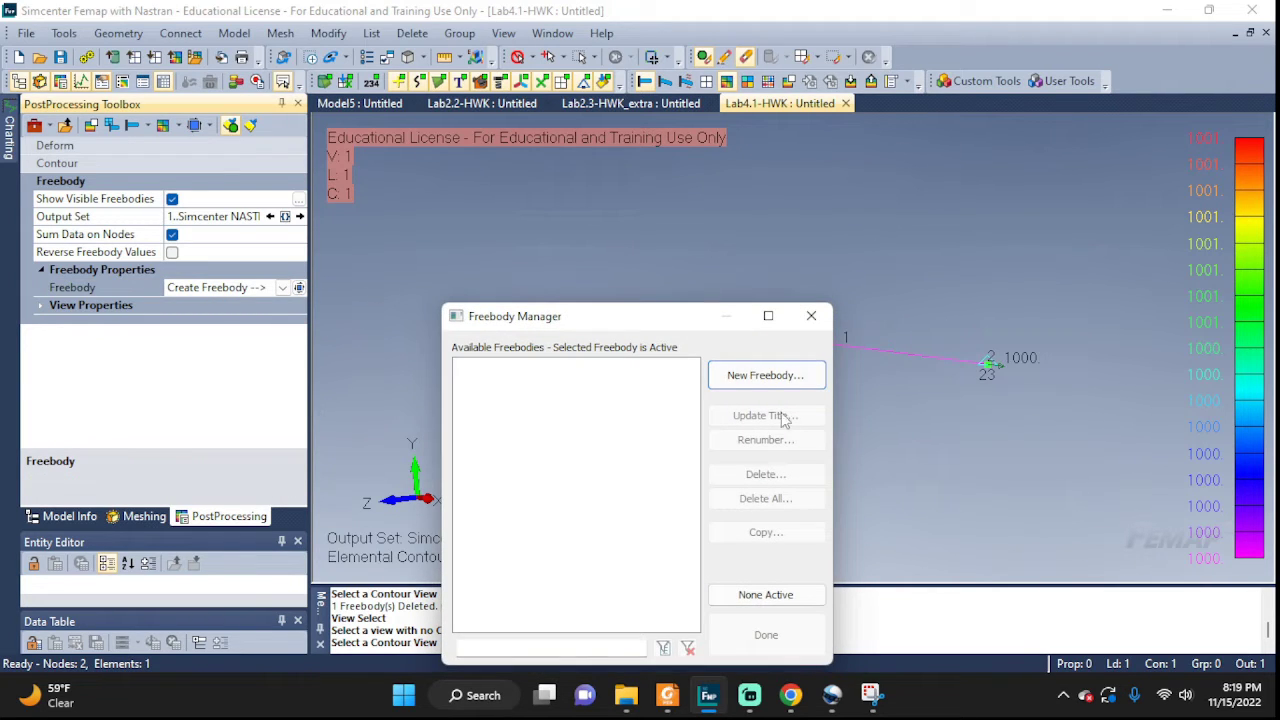
click(762, 376)
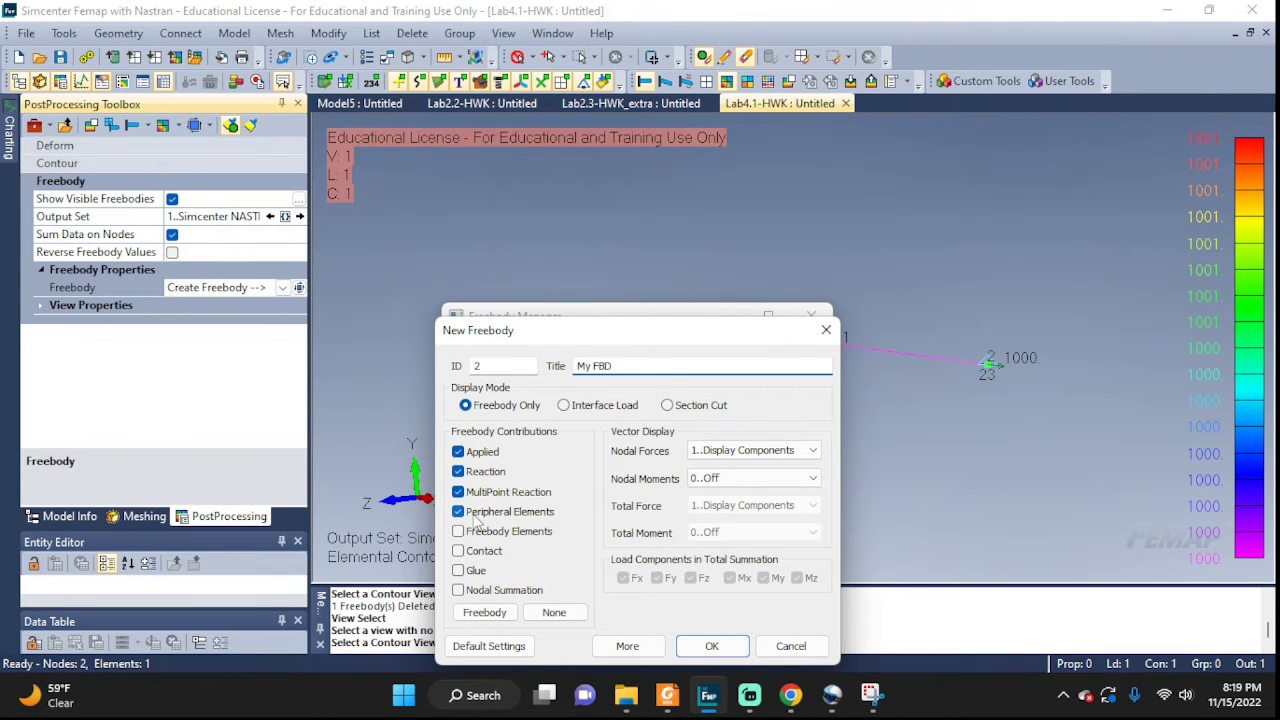
click(697, 648)
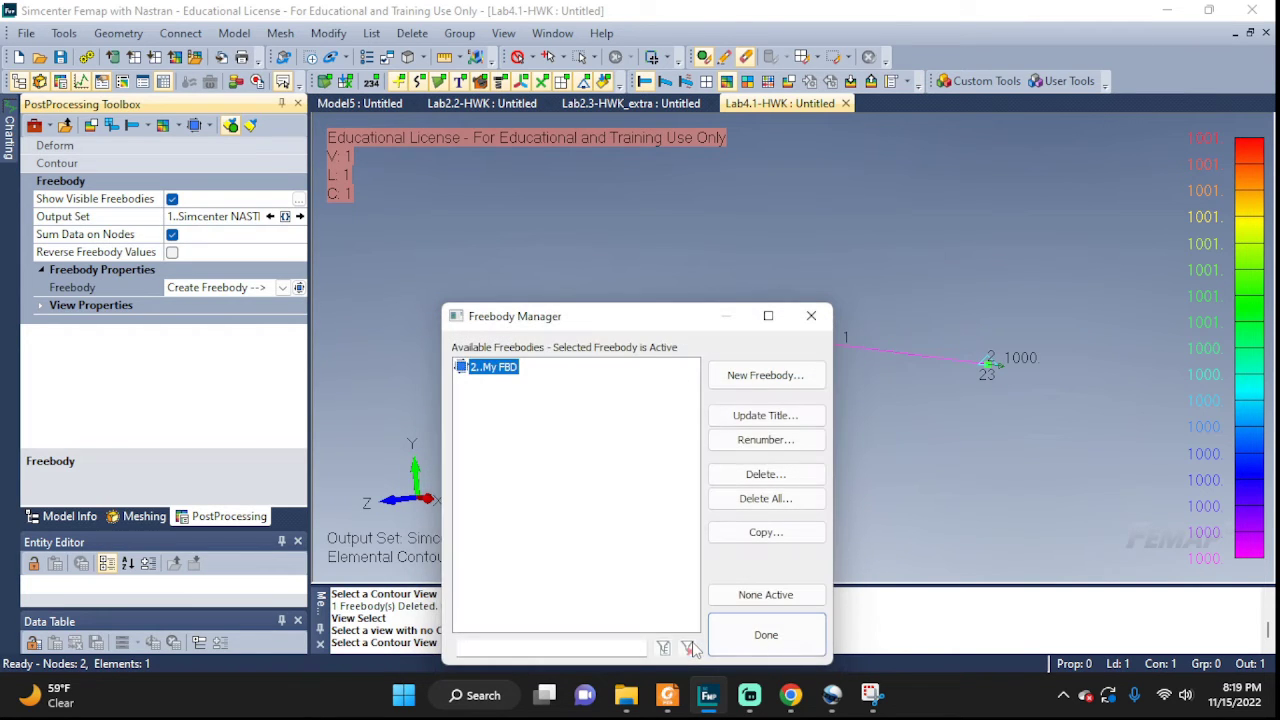
- Finish the Freebody Manager with My FBD displayed and scroll to its Freebody Properties
click(758, 632)
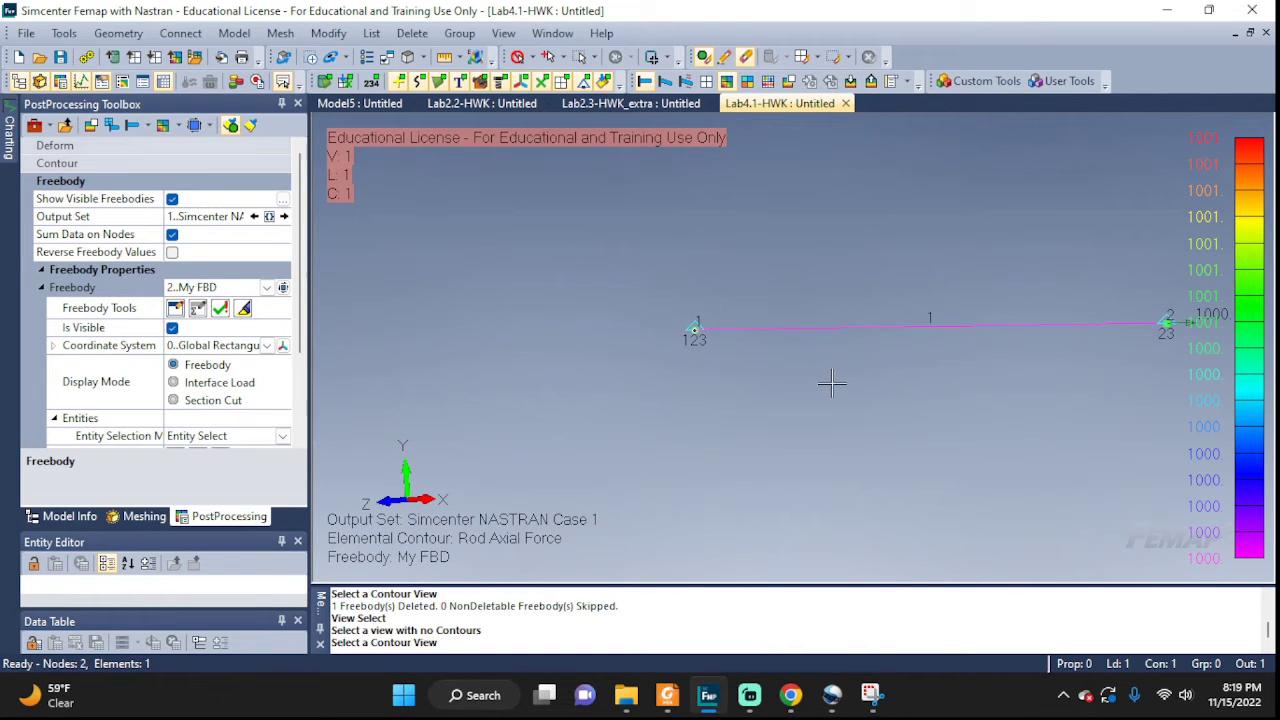
middle_drag(895, 380, 786, 355)
scroll(786, 355, down, 3)
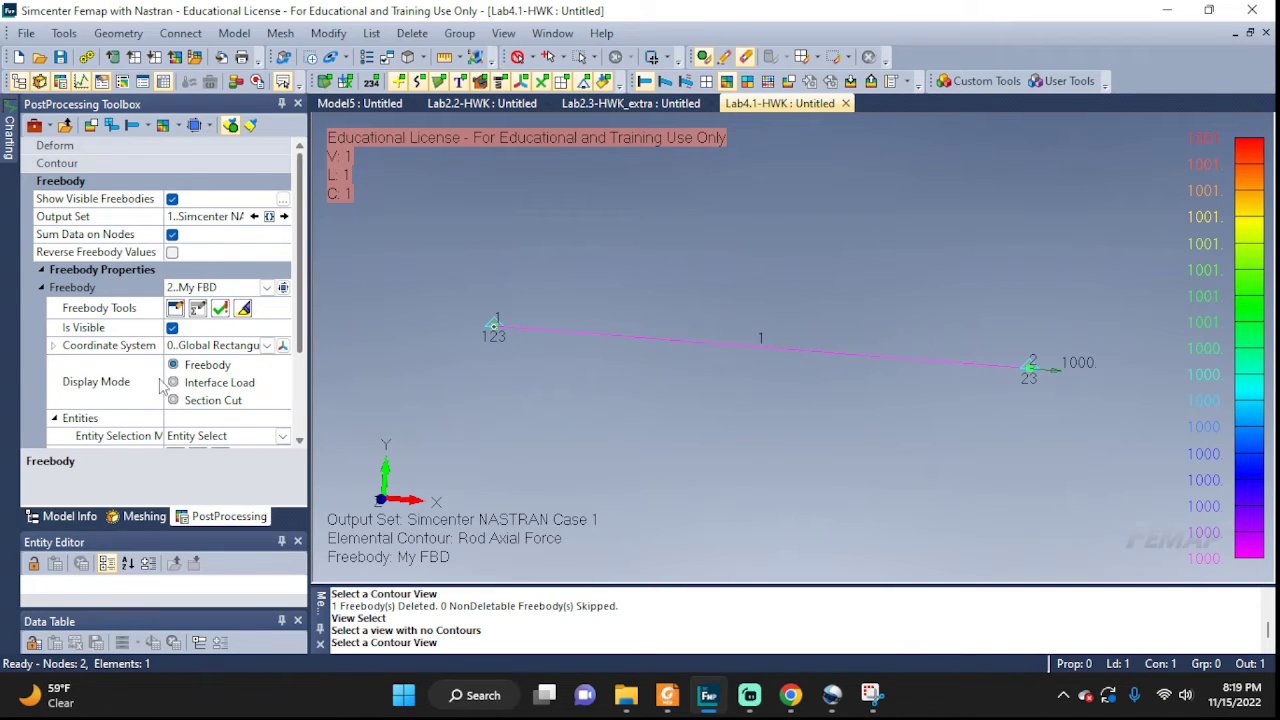
scroll(155, 381, down, 2)
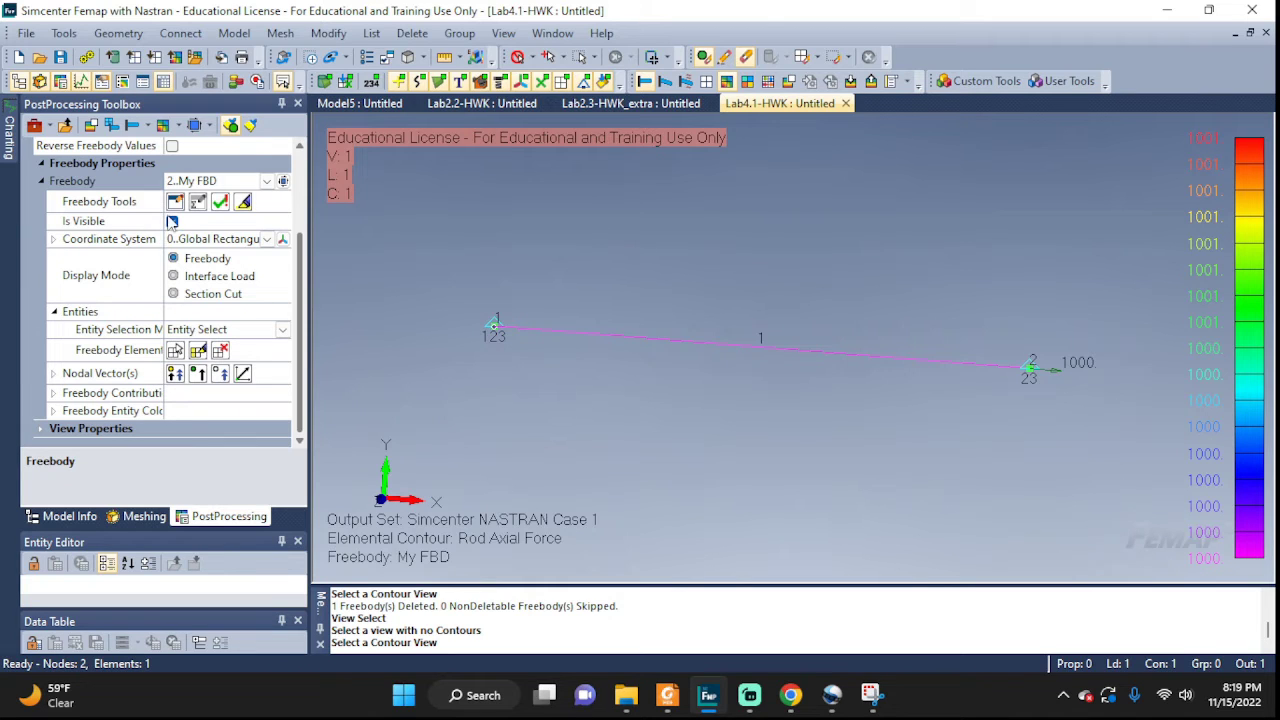
scroll(152, 287, up, 2)
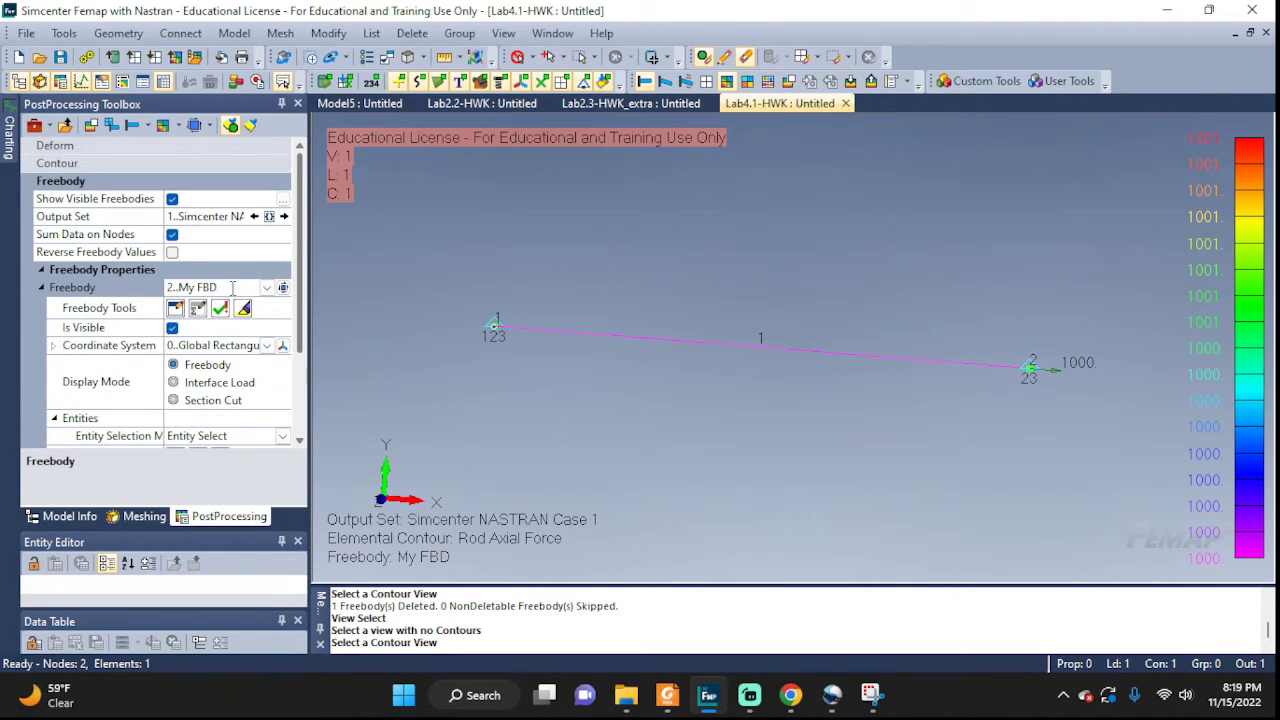
scroll(218, 325, down, 2)
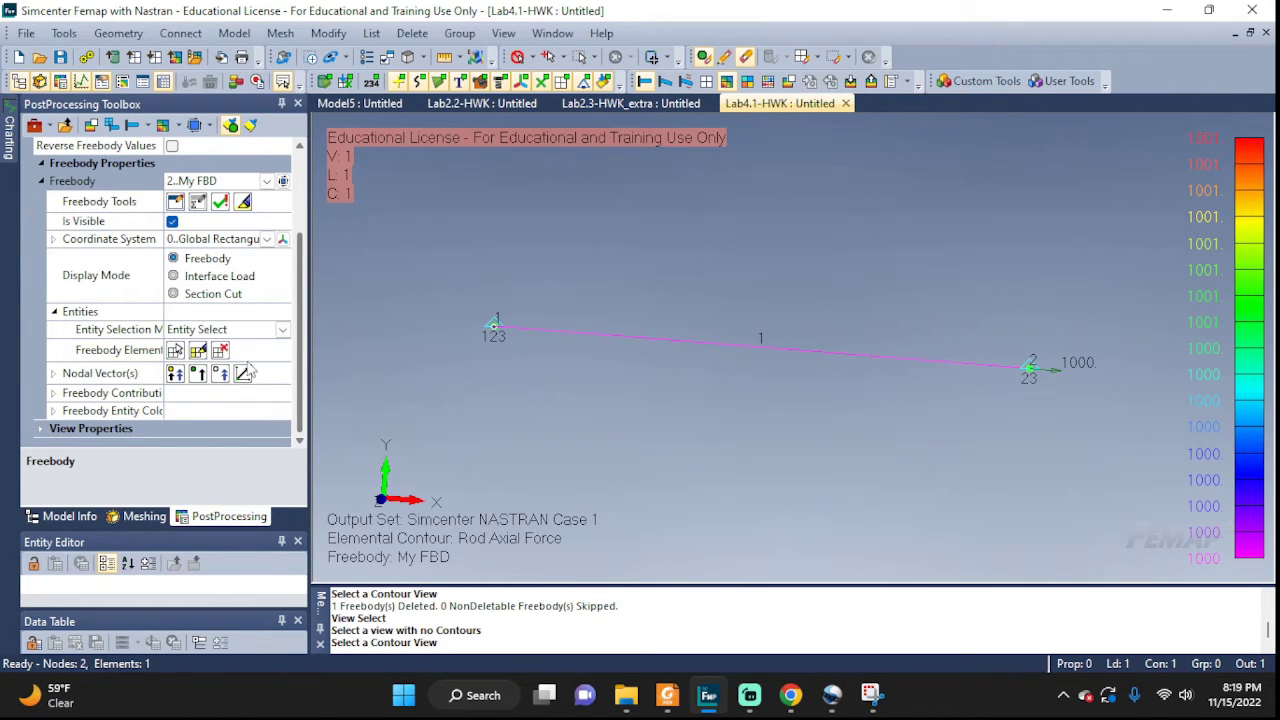
- Select all elements into My FBD and inspect the opposing 1000 forces at both nodes
click(177, 351)
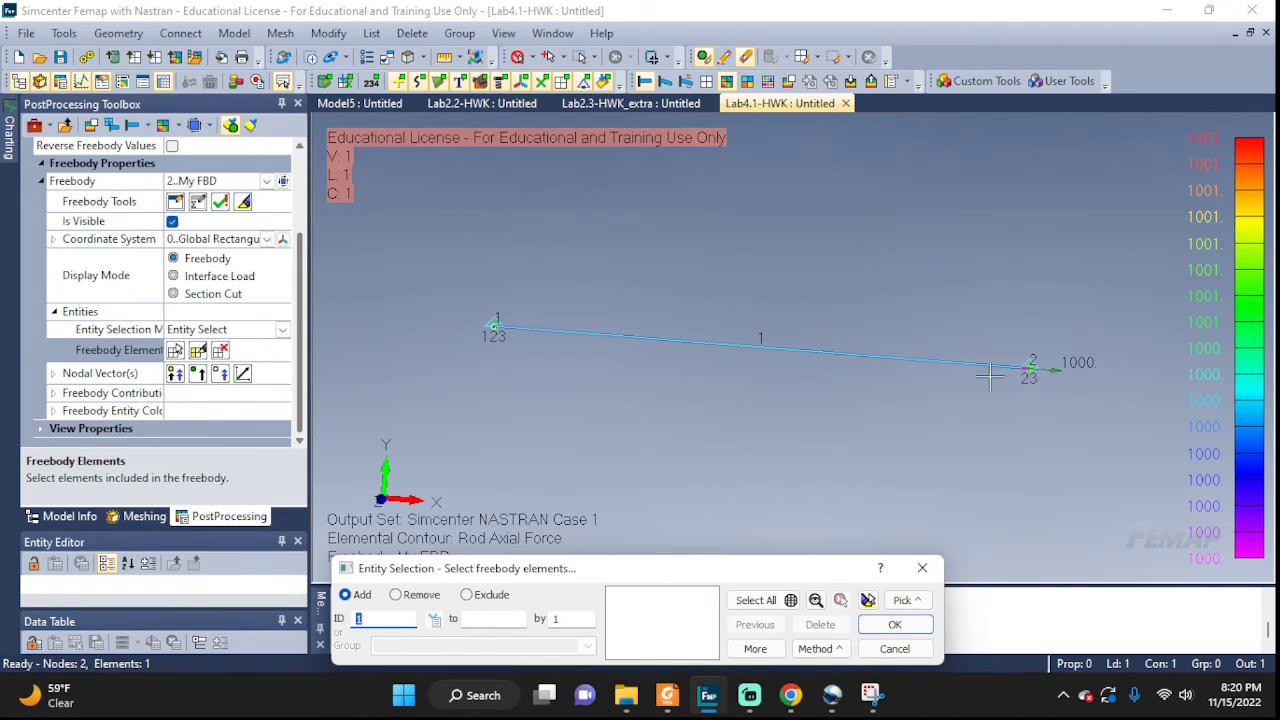
click(752, 600)
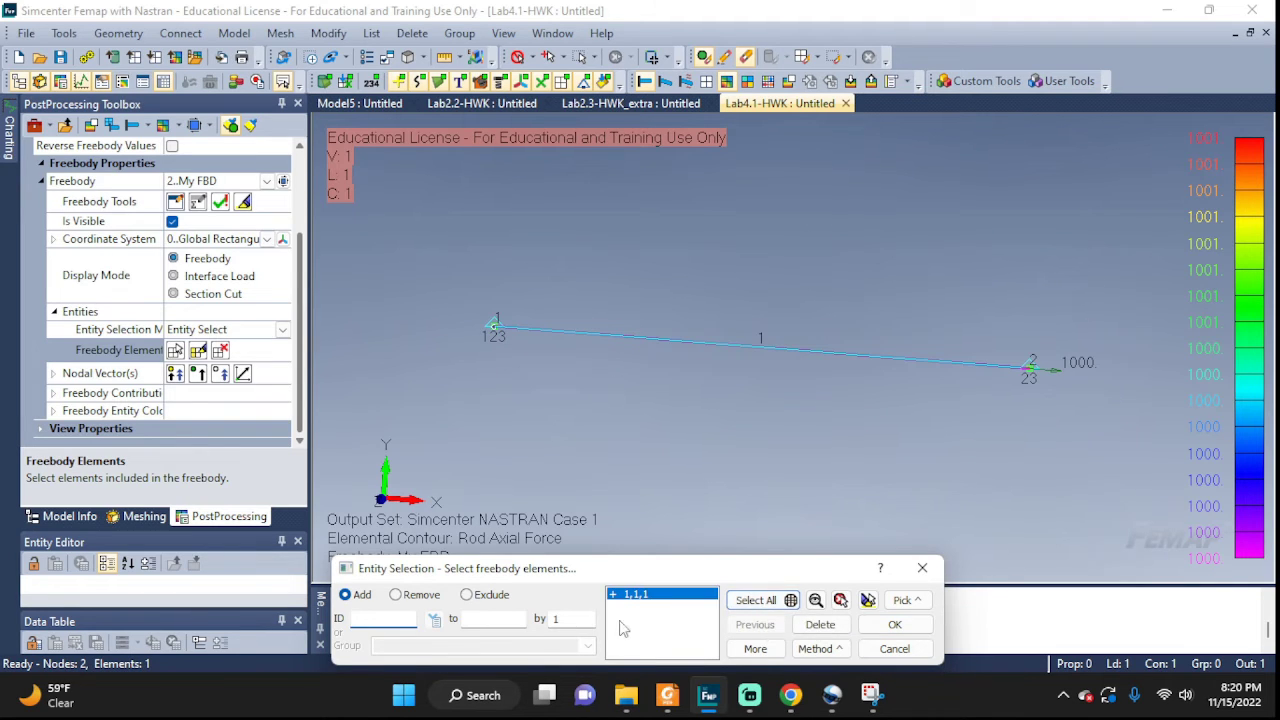
click(912, 626)
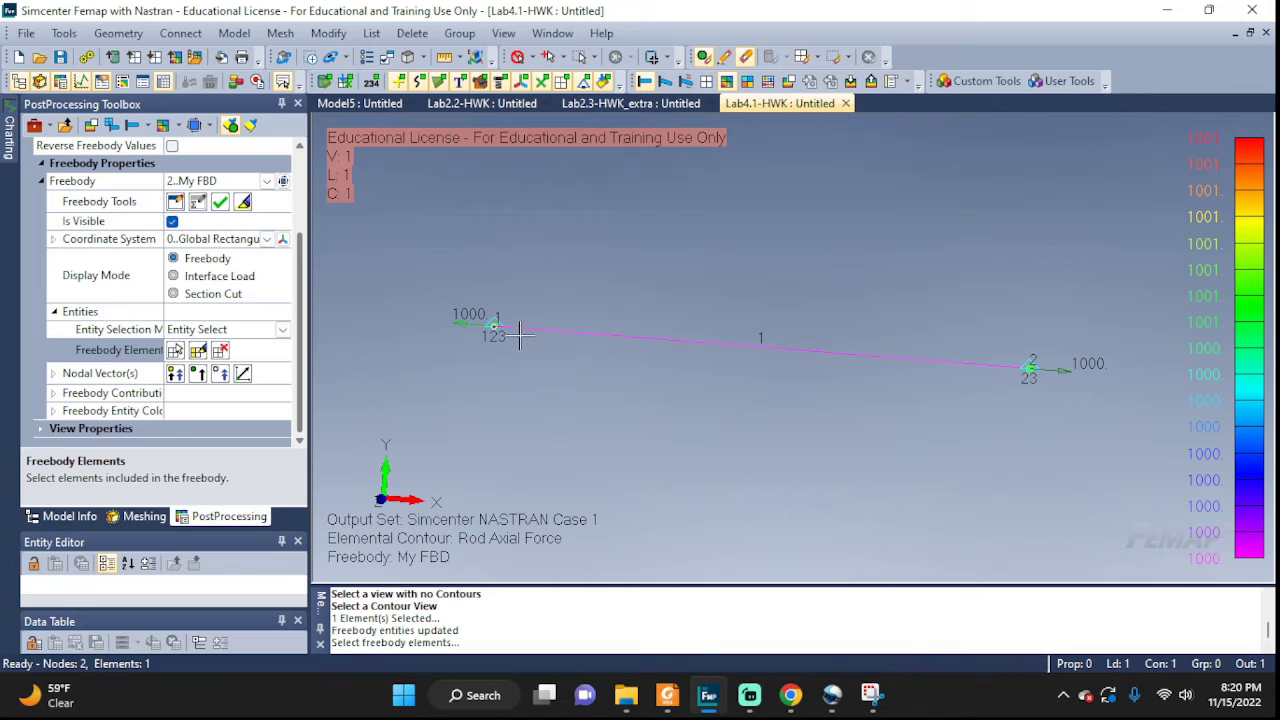
middle_drag(730, 507, 791, 468)
scroll(1030, 368, up, 3)
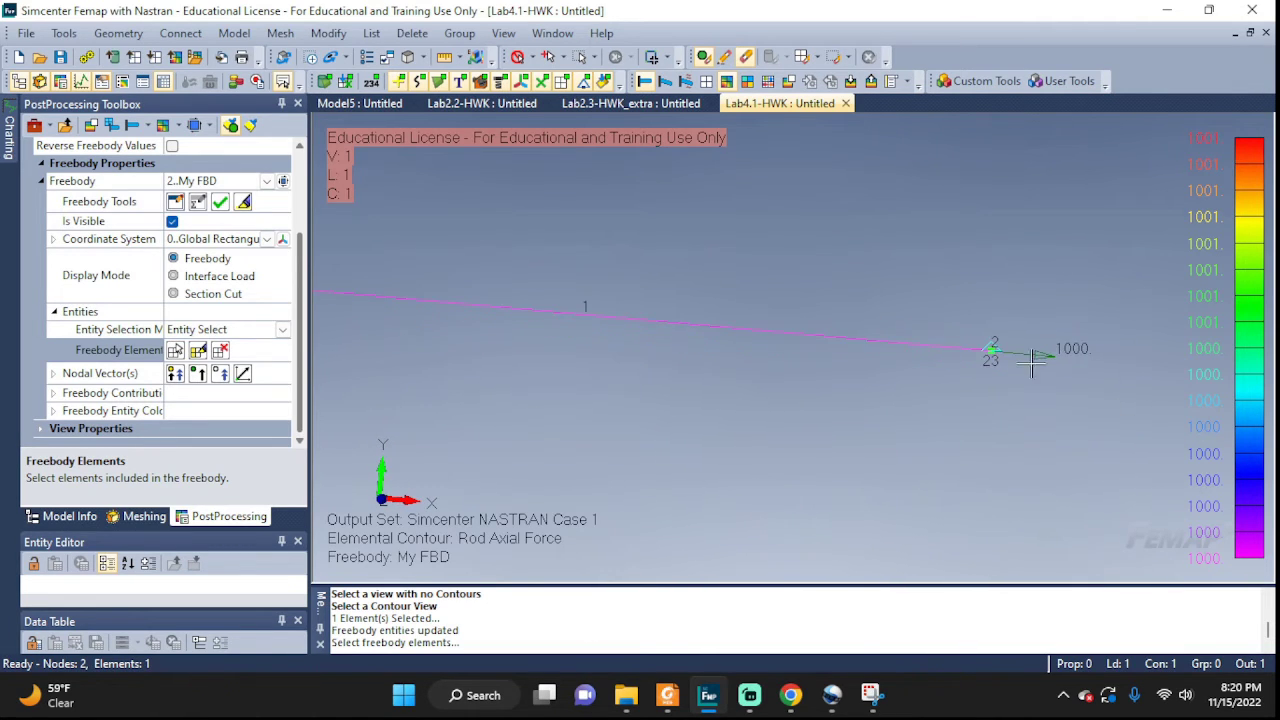
middle_drag(1008, 355, 366, 303)
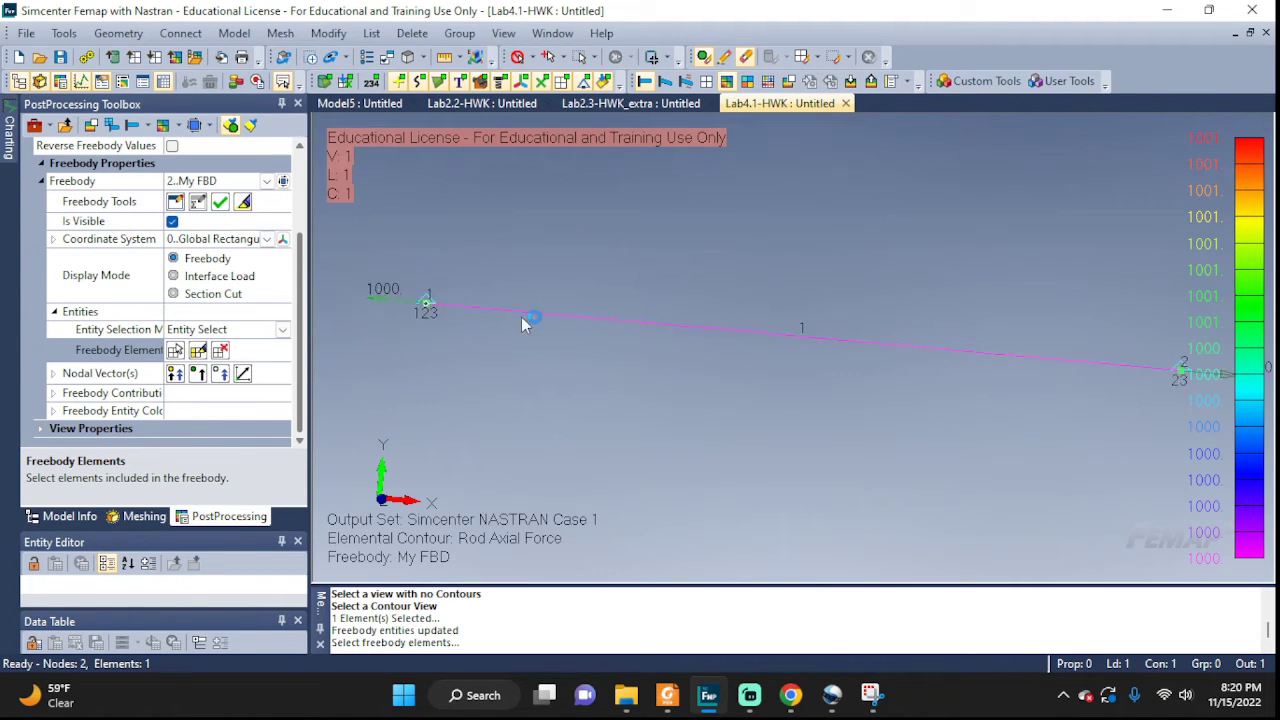
scroll(521, 317, down, 3)
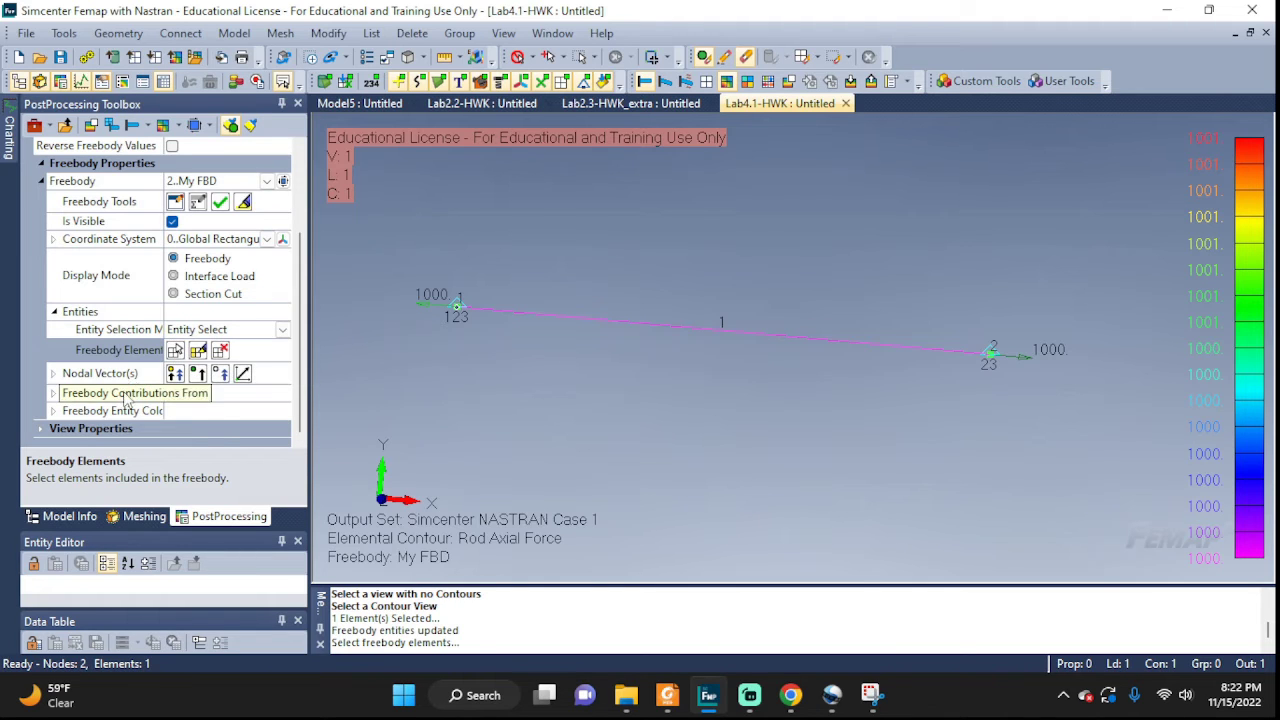
scroll(125, 405, up, 2)
scroll(125, 410, down, 2)
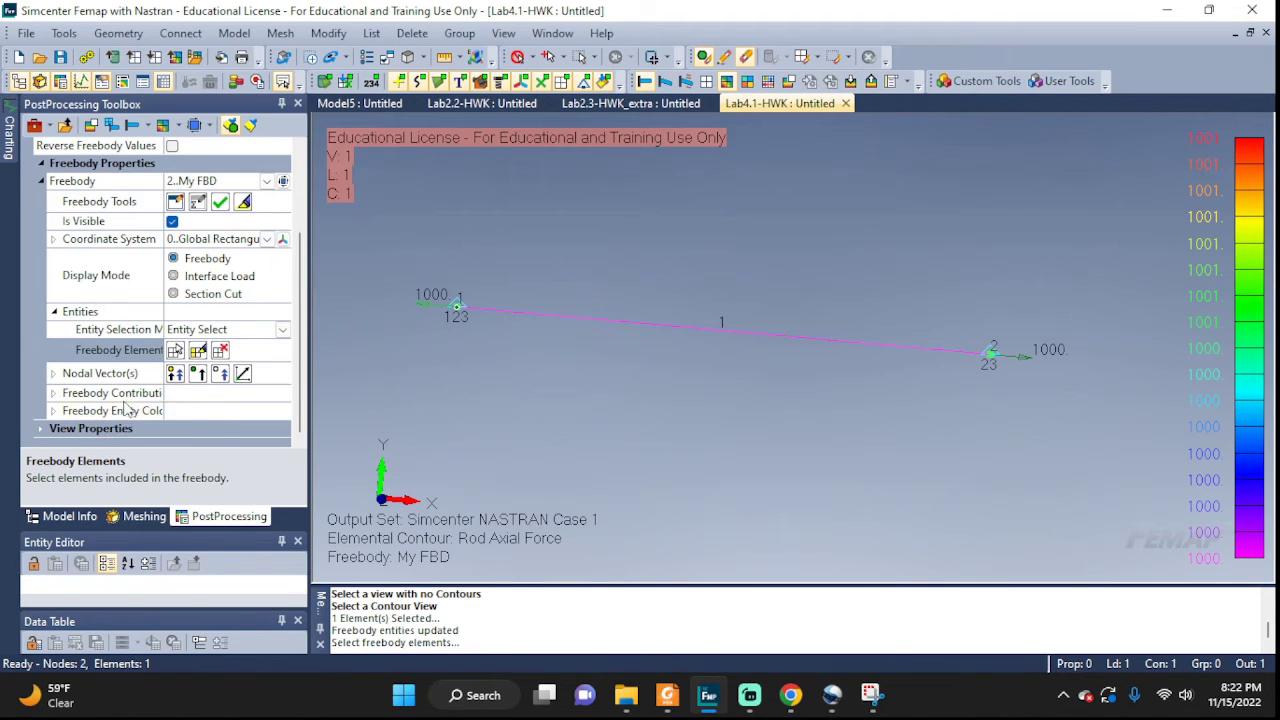
- Uncheck MultiPoint Reaction and Peripheral Elements under Freebody Contributions From
click(55, 394)
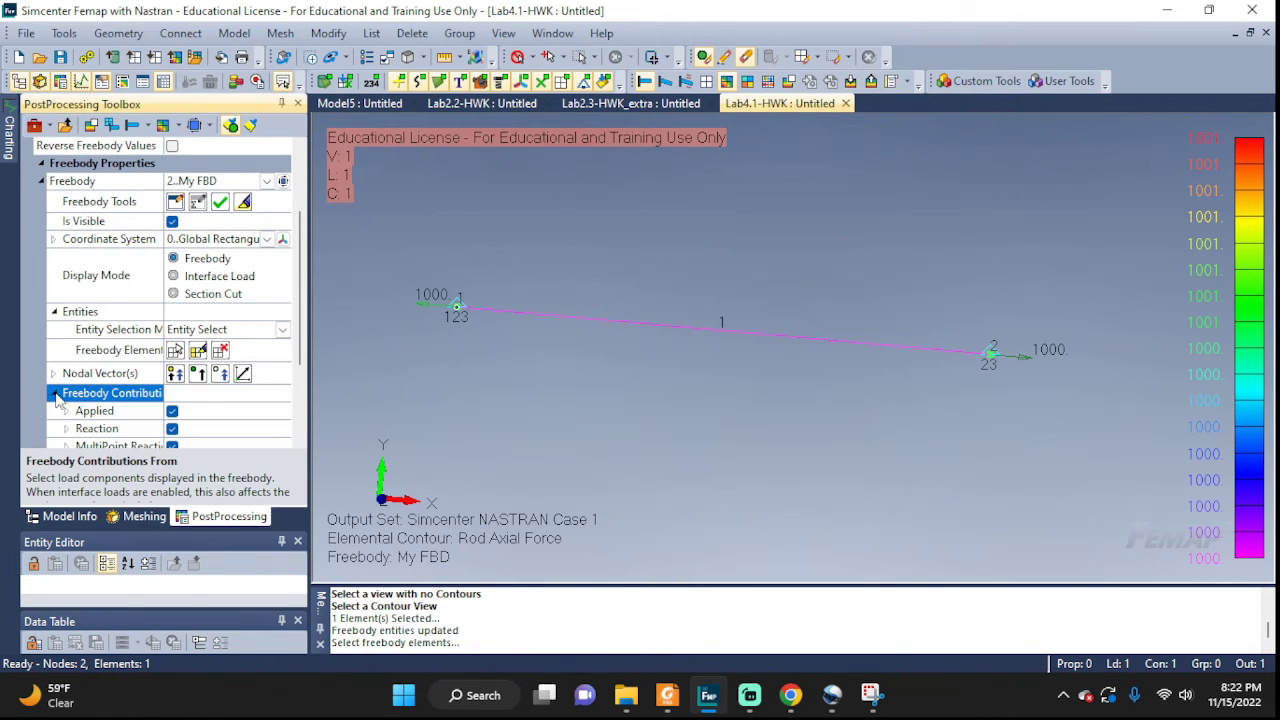
scroll(57, 398, down, 3)
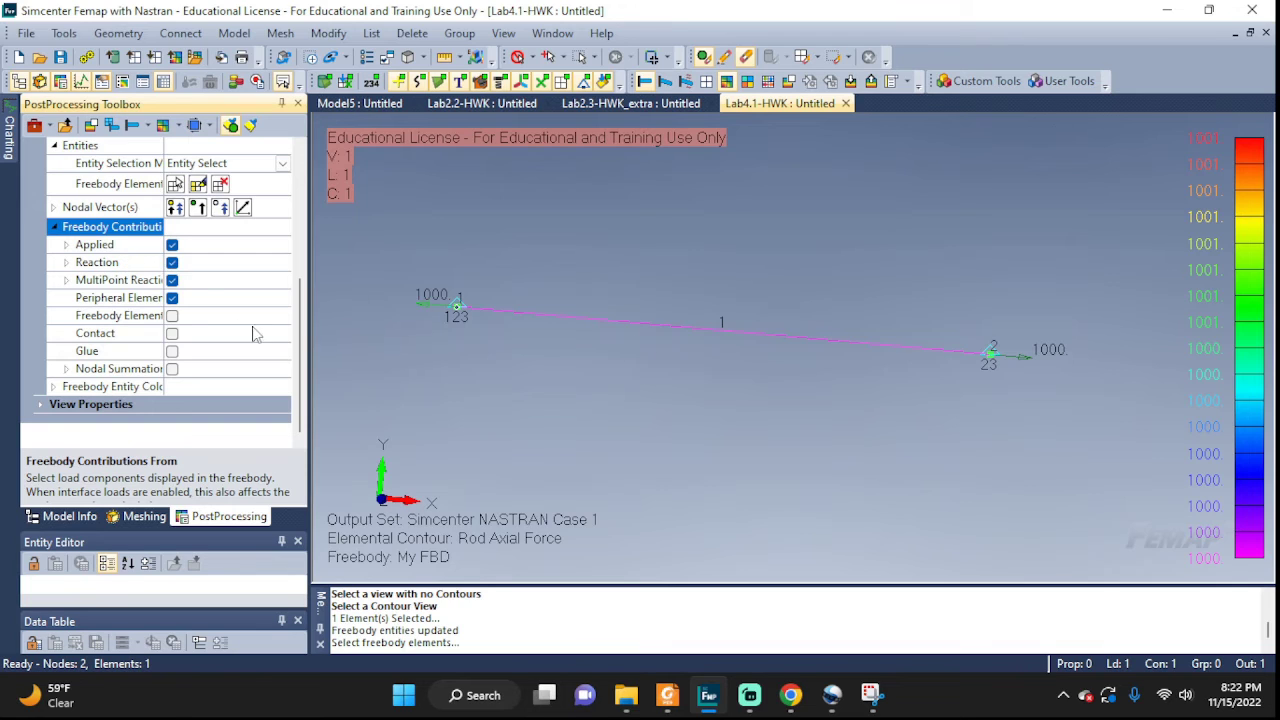
click(170, 298)
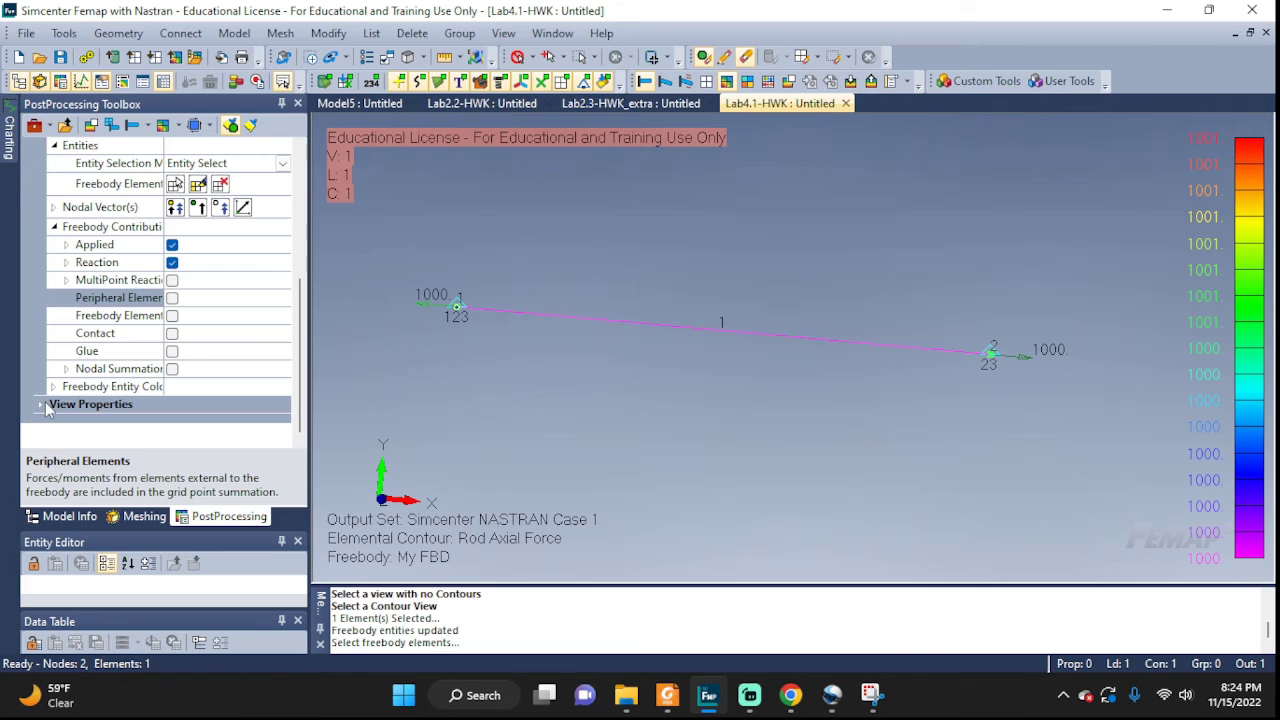
- Set the Nodal Force Vector style to 2..Solid Arrow and check the 1000 arrows at both nodes
click(42, 406)
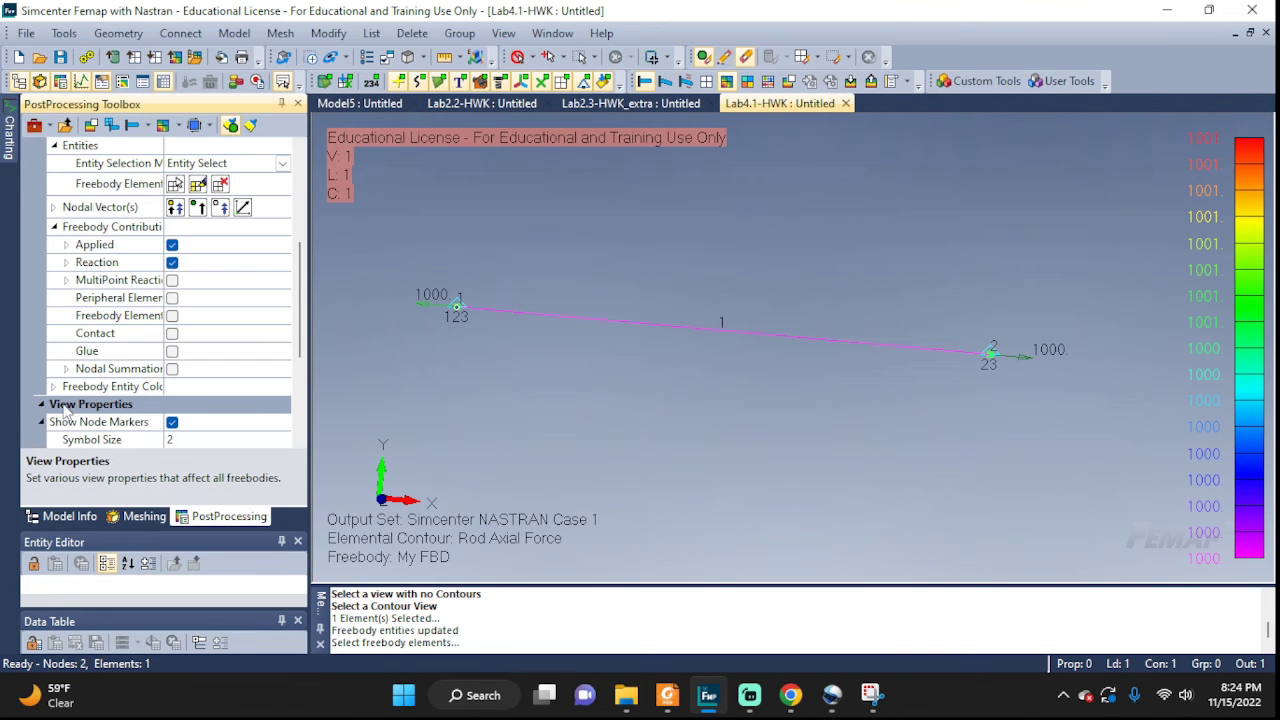
scroll(68, 410, down, 4)
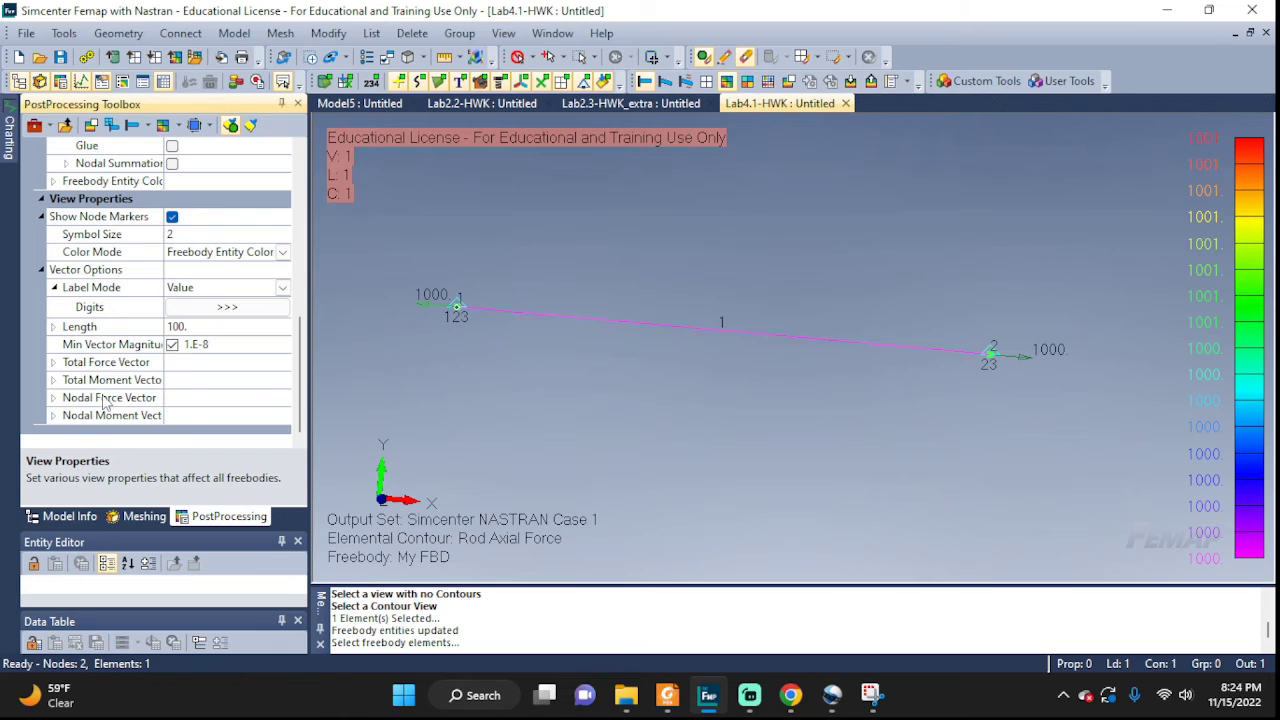
click(55, 398)
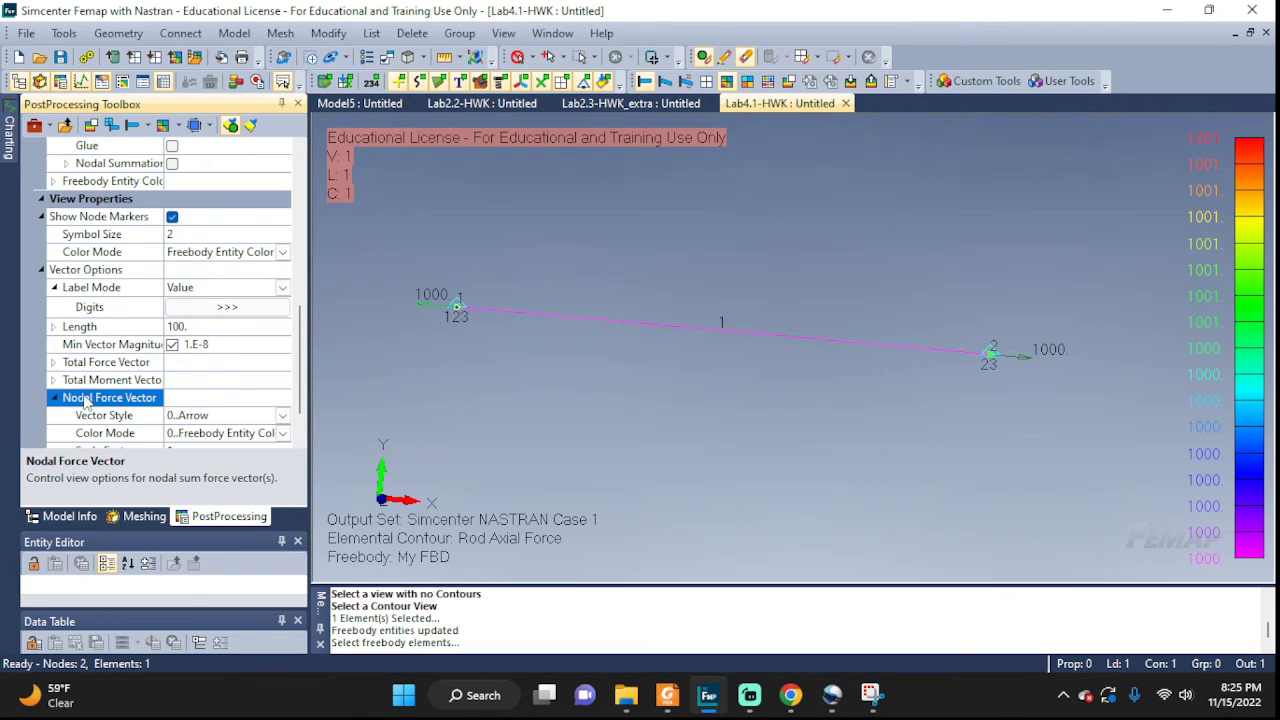
scroll(120, 390, down, 1)
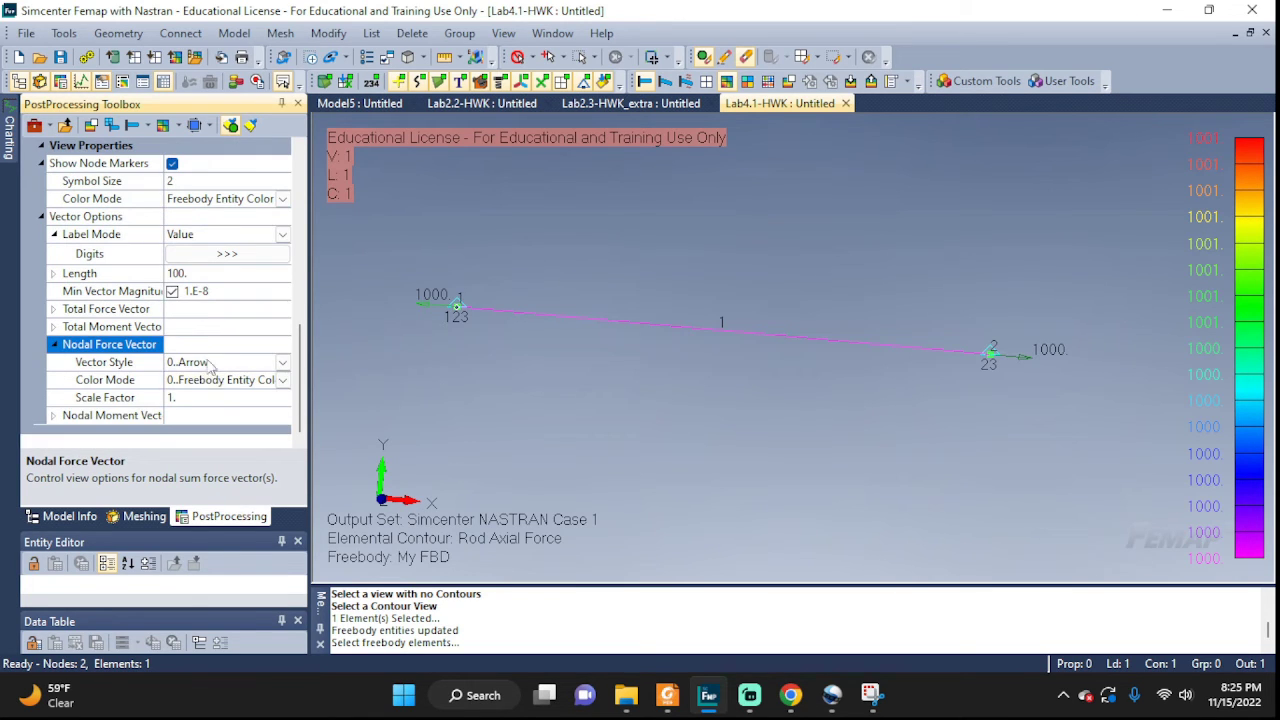
click(283, 364)
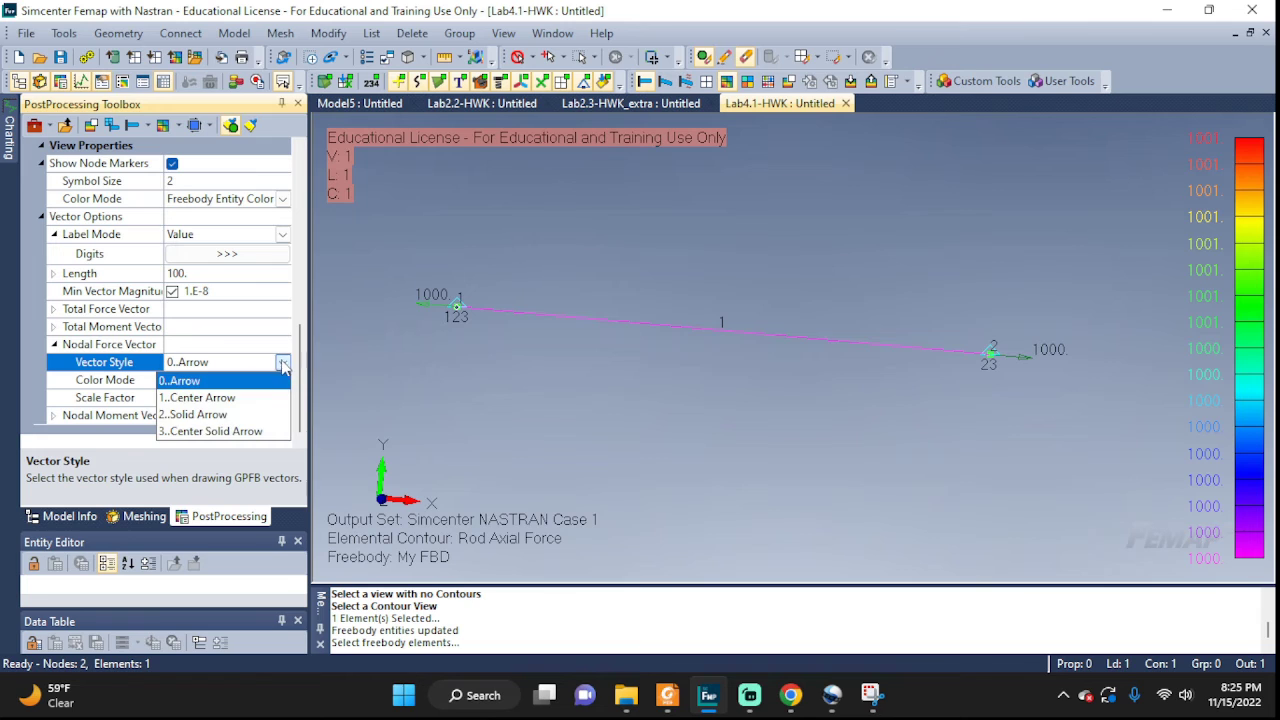
click(205, 414)
scroll(1033, 327, up, 3)
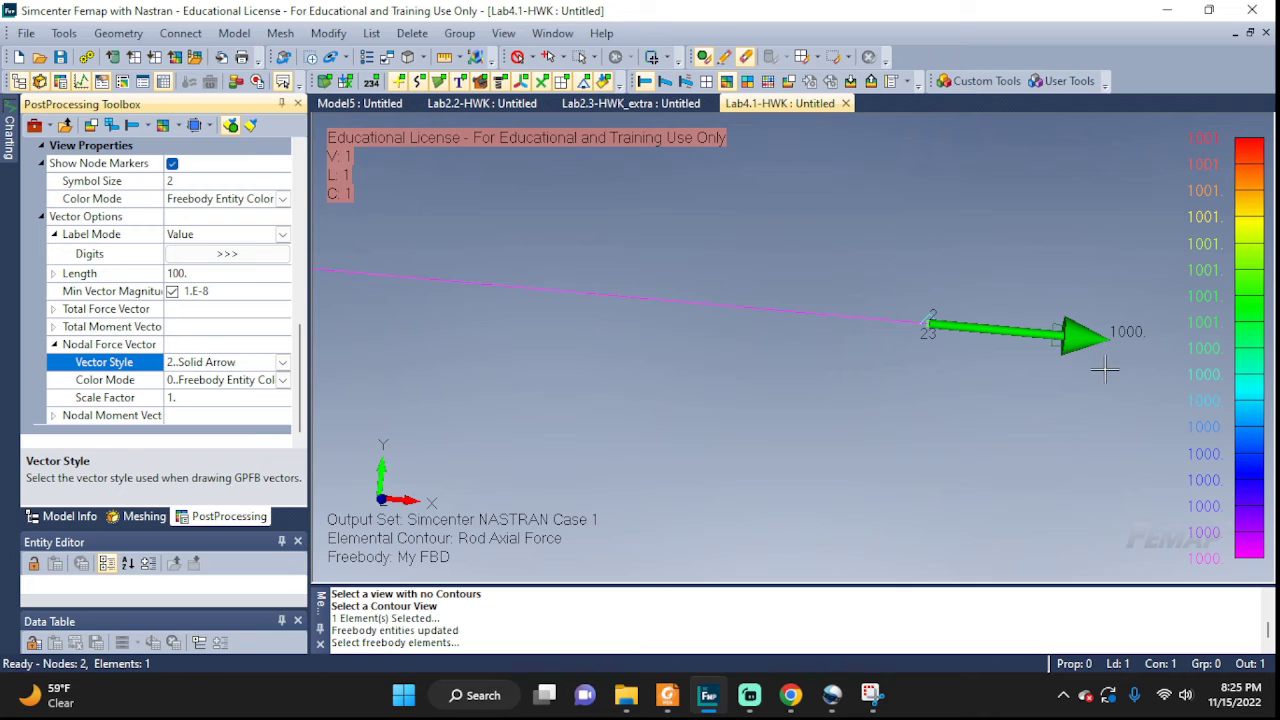
click(1095, 388)
middle_drag(1055, 400, 651, 364)
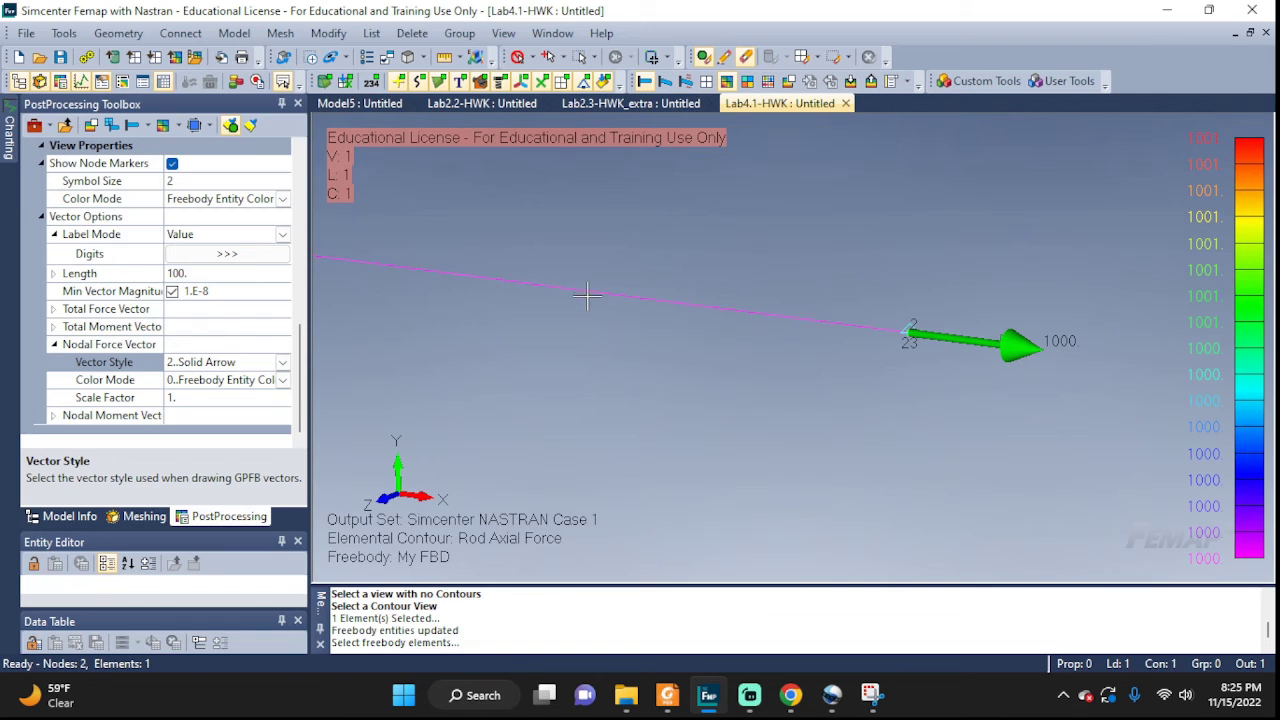
scroll(681, 303, down, 4)
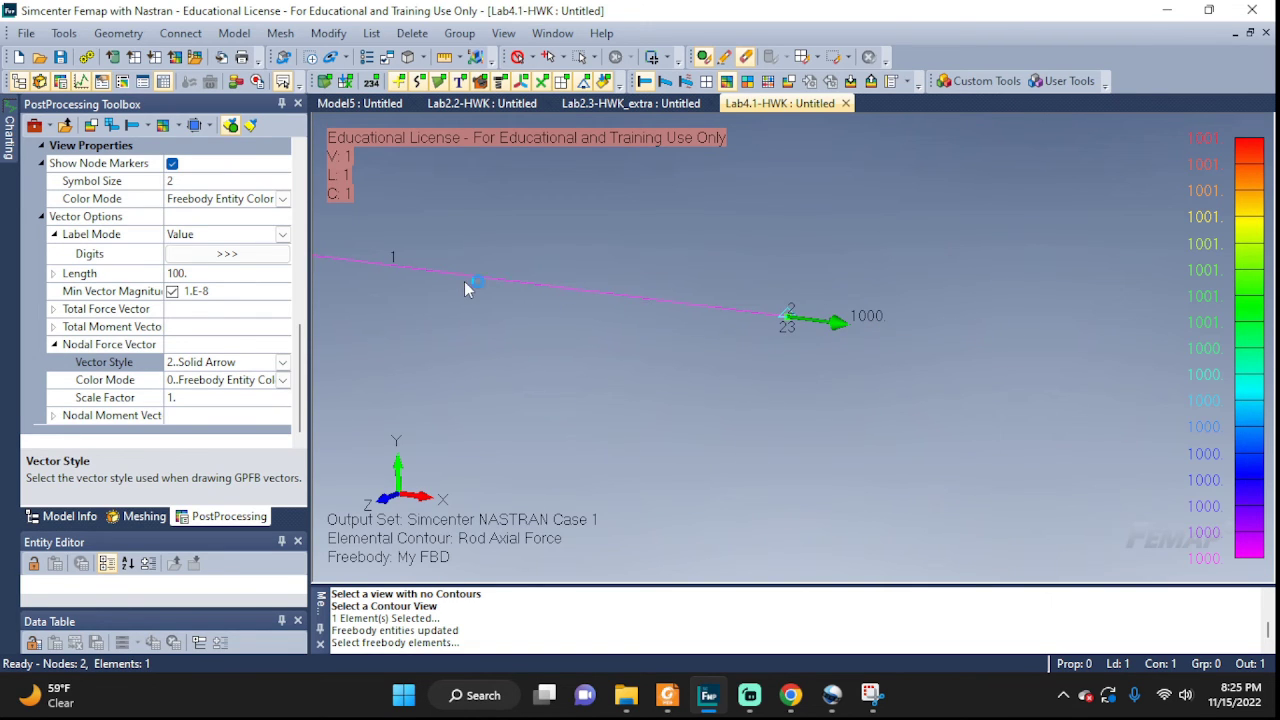
ctrl+middle_drag(466, 286, 760, 333)
scroll(760, 331, down, 2)
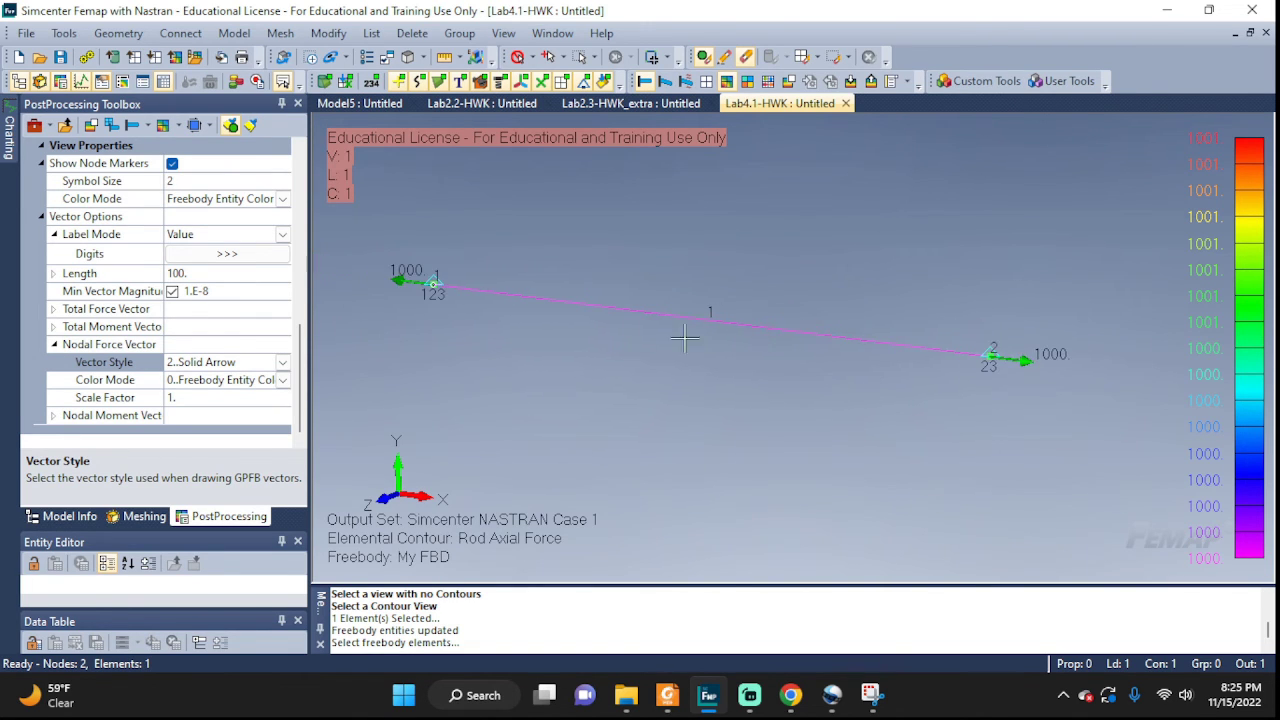